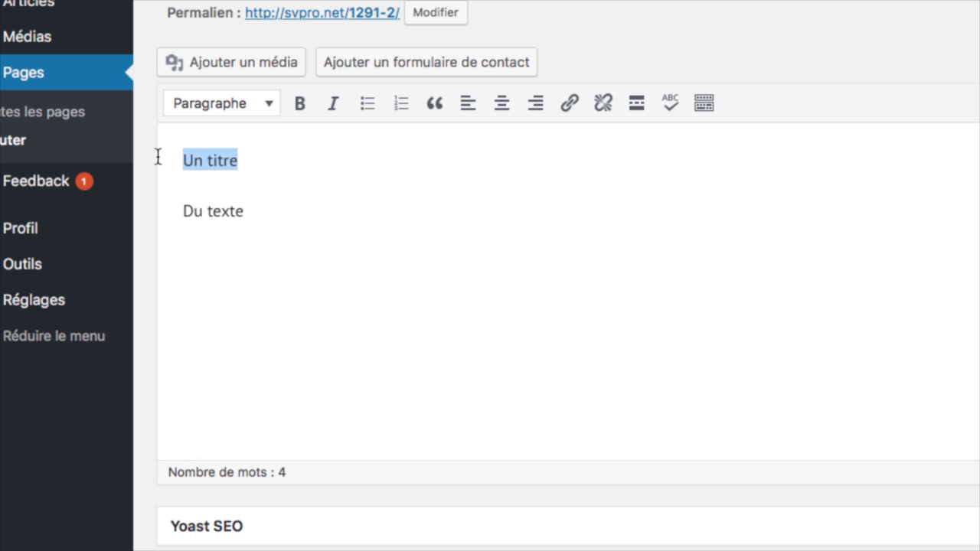
# Step: Delete the "Un titre" line, and try bold formatting on the word "texte" before removing it
pyautogui.press('BackSpace')
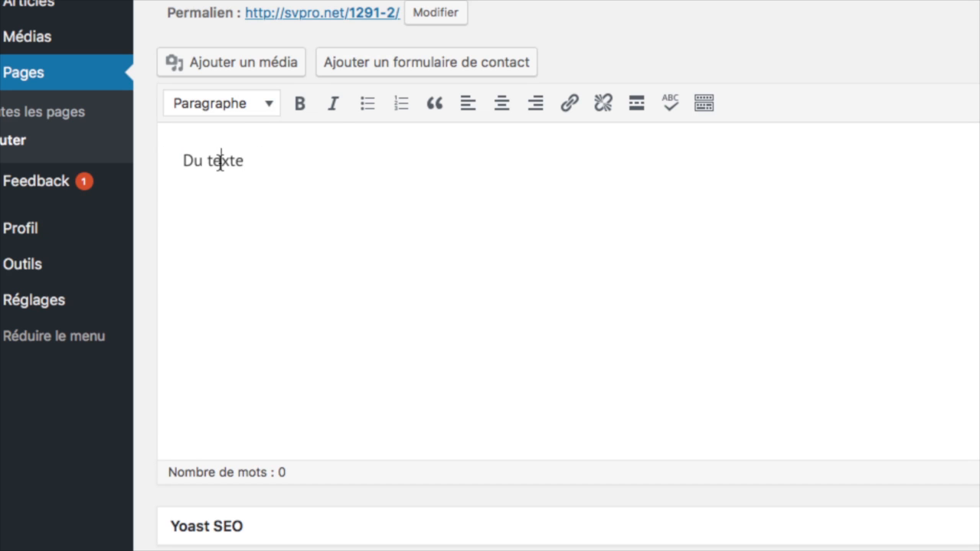
pyautogui.doubleClick(219, 160)
pyautogui.click(299, 111)
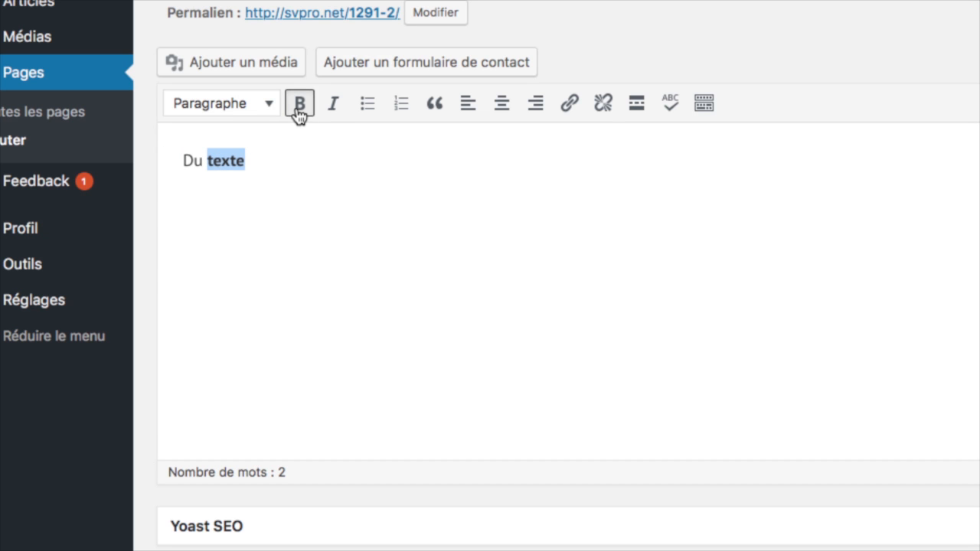
pyautogui.click(298, 112)
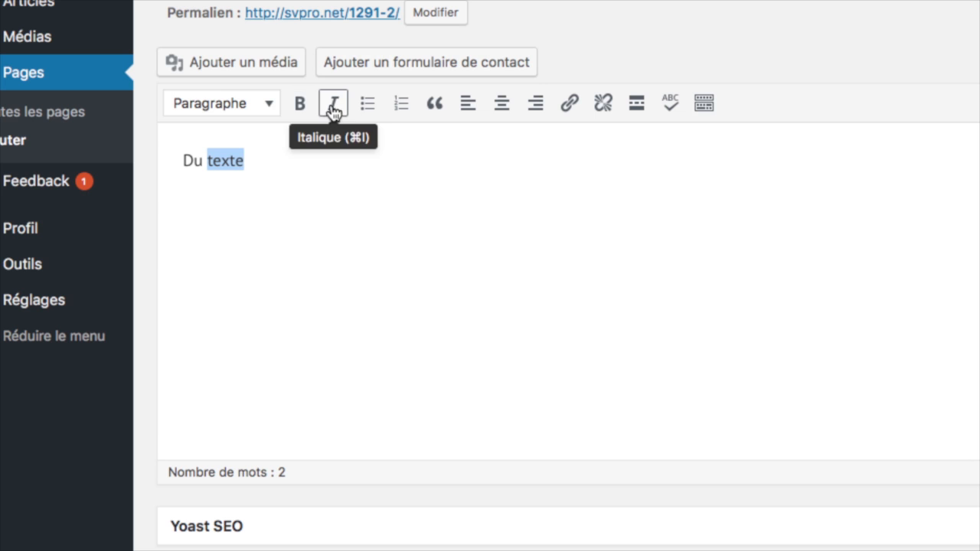
# Step: Try italic alone and combined with bold on the word "texte", and restore it to plain text
pyautogui.click(334, 111)
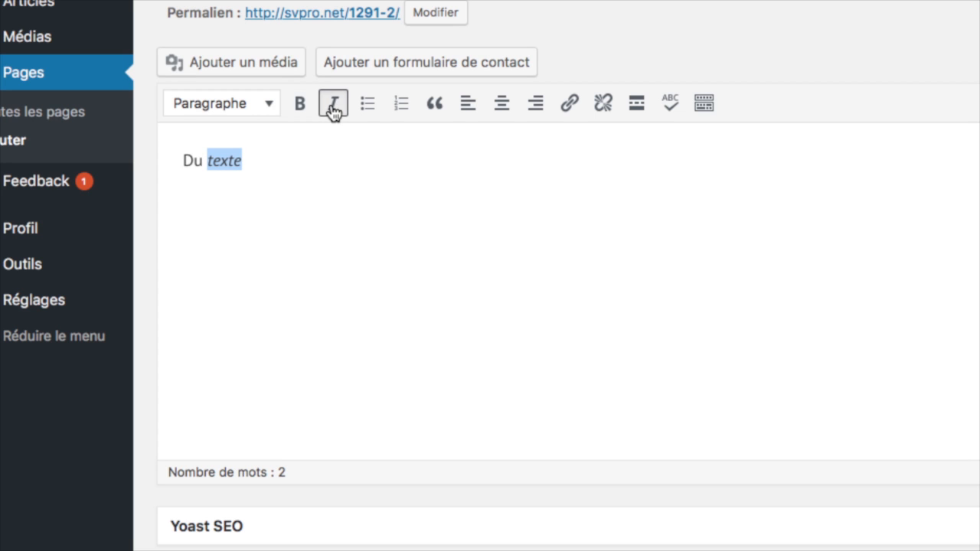
pyautogui.click(334, 112)
pyautogui.click(333, 112)
pyautogui.click(303, 111)
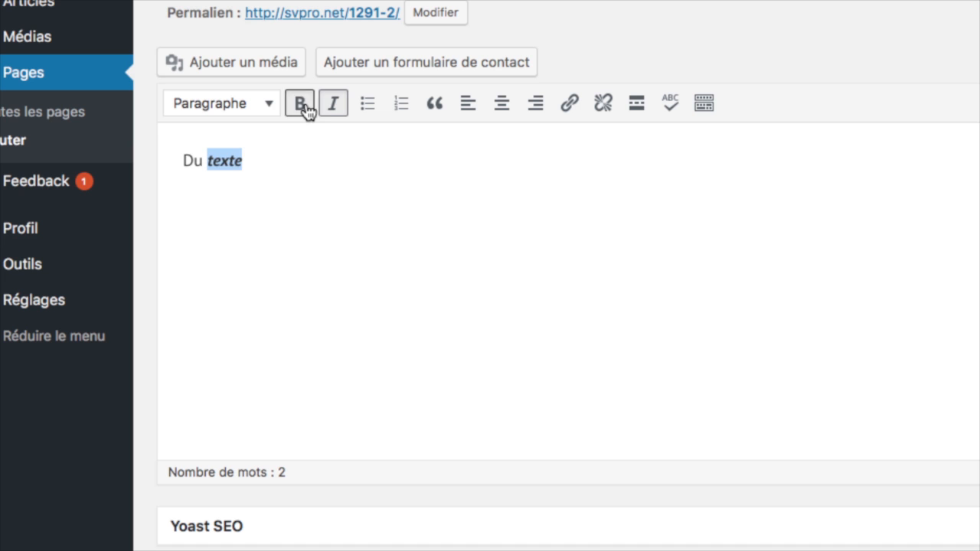
pyautogui.click(302, 111)
pyautogui.click(334, 112)
# Step: Replace the text with a bulleted list of two "Une puce" items, and indent and outdent the second one
pyautogui.moveTo(296, 160); pyautogui.dragTo(182, 161)
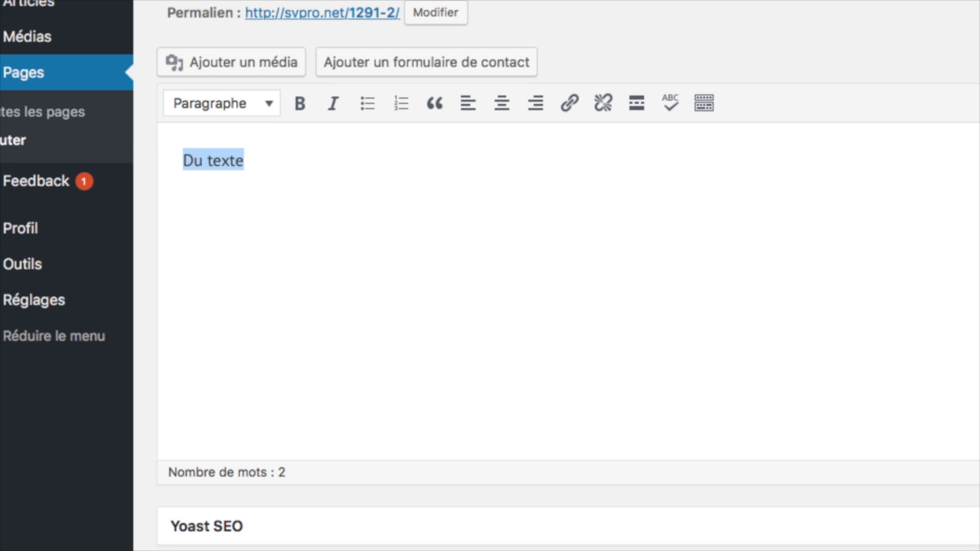
pyautogui.write('Une puce')
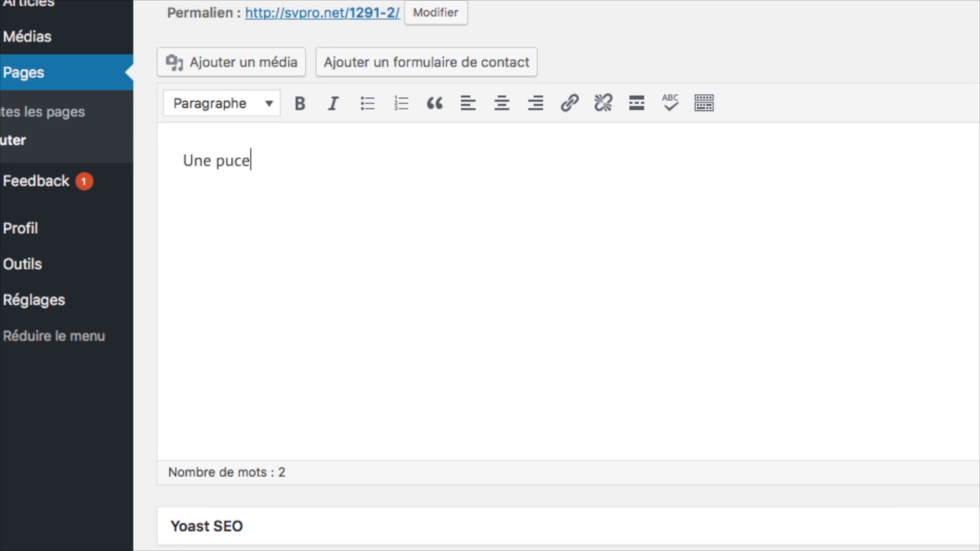
pyautogui.click(366, 107)
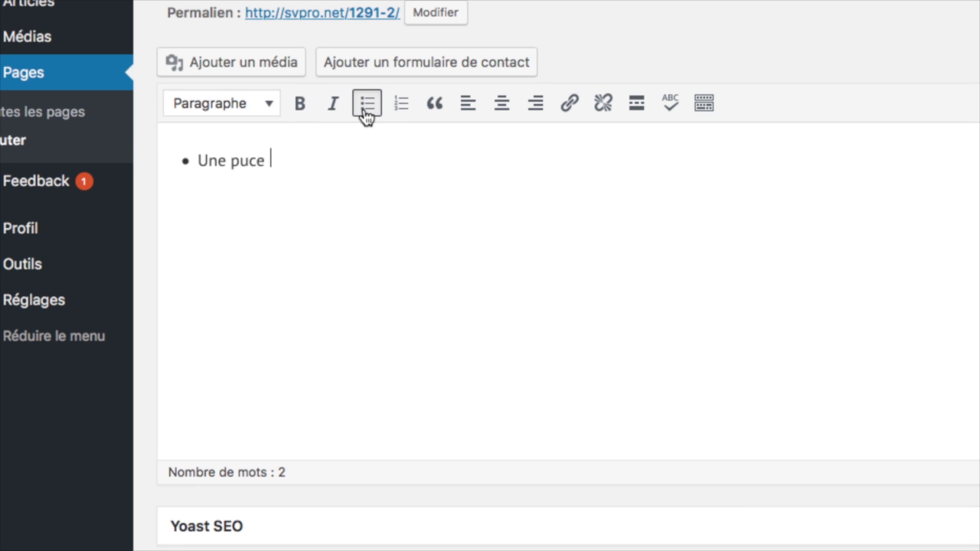
pyautogui.press('Return')
pyautogui.write('Une puce')
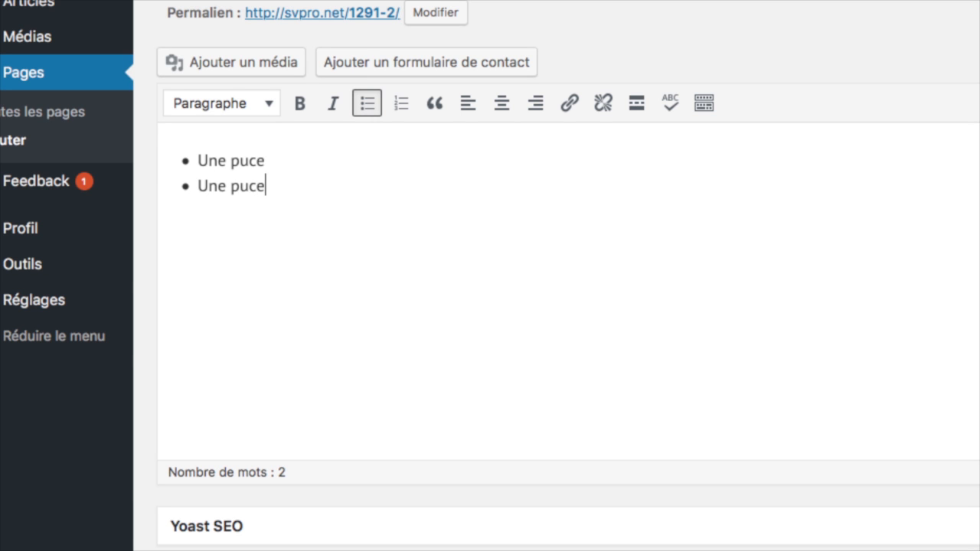
pyautogui.press('Tab')
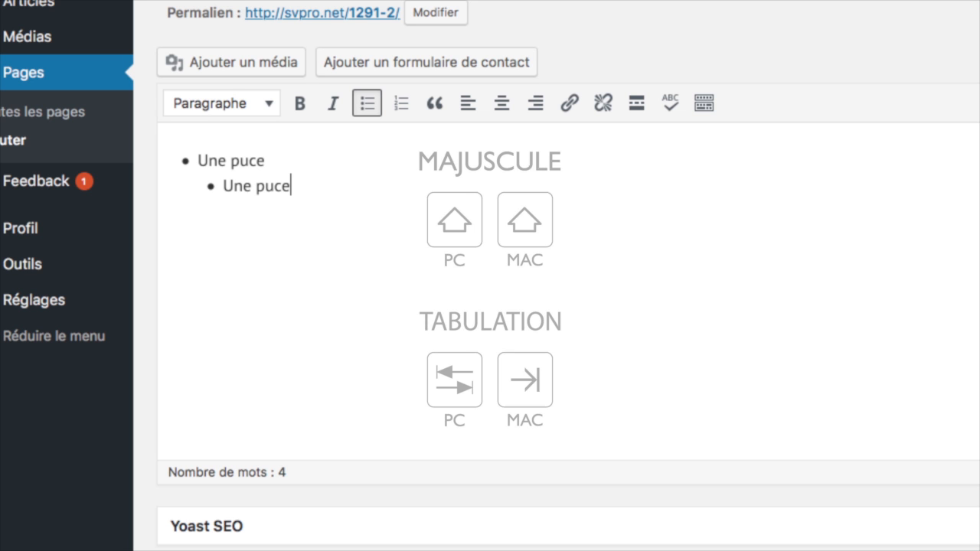
pyautogui.hotkey('shift', 'Tab')
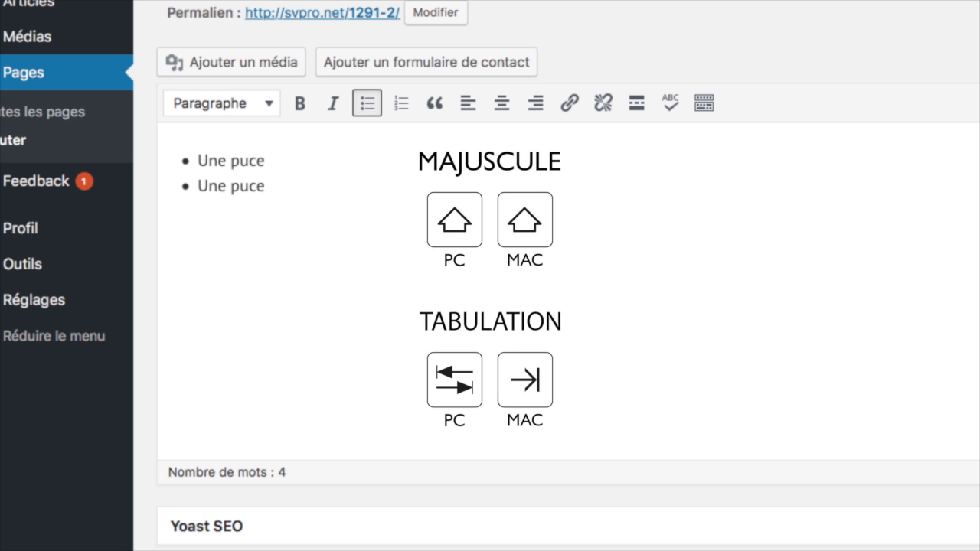
# Step: Replace the bulleted list with a numbered list of two "Un numéro" items
pyautogui.hotkey('ctrl', 'a')
pyautogui.press('BackSpace')
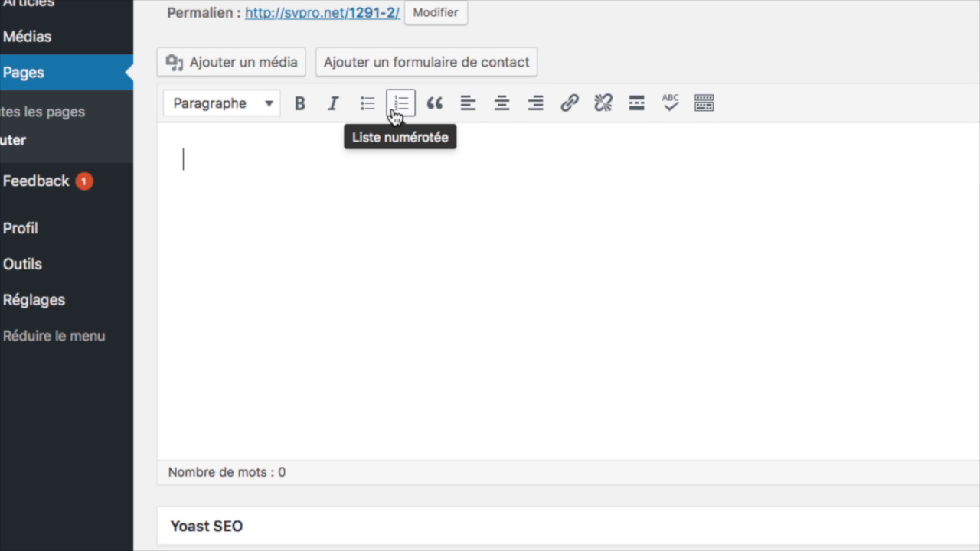
pyautogui.write('Un numéro')
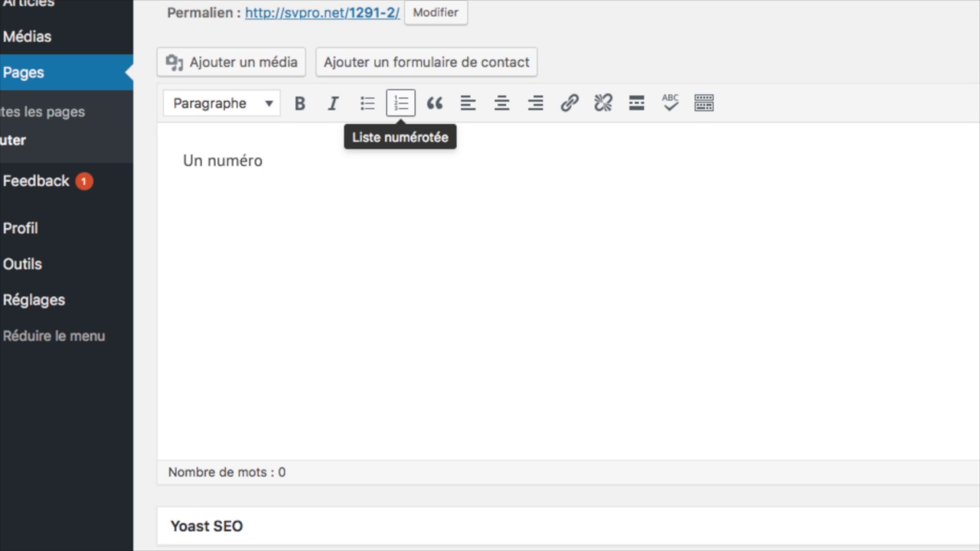
pyautogui.click(398, 108)
pyautogui.press('Return')
pyautogui.write('Un numéro')
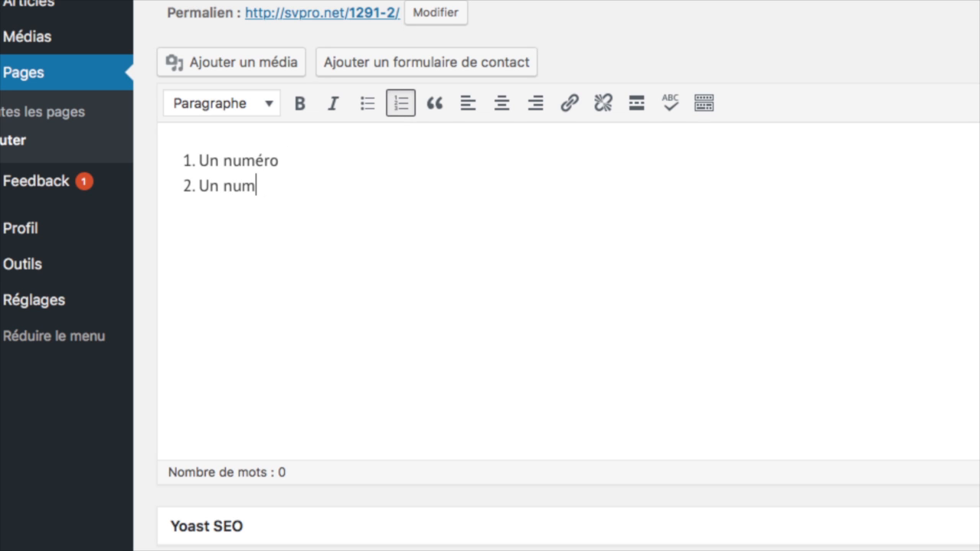
# Step: Indent and outdent the second numbered item, and remove the numbering from both lines
pyautogui.click(197, 186)
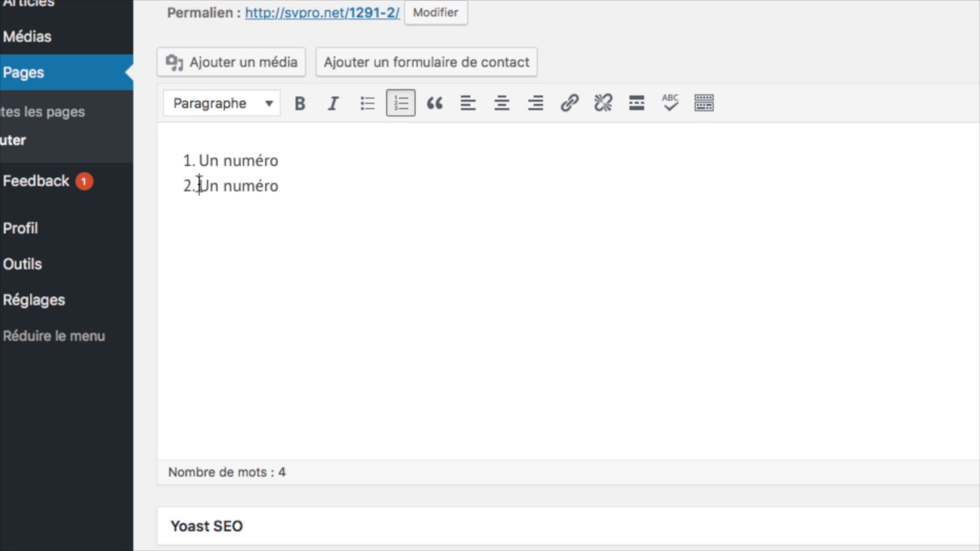
pyautogui.press('Tab')
pyautogui.hotkey('shift', 'Tab')
pyautogui.moveTo(280, 186); pyautogui.dragTo(182, 158)
pyautogui.click(401, 103)
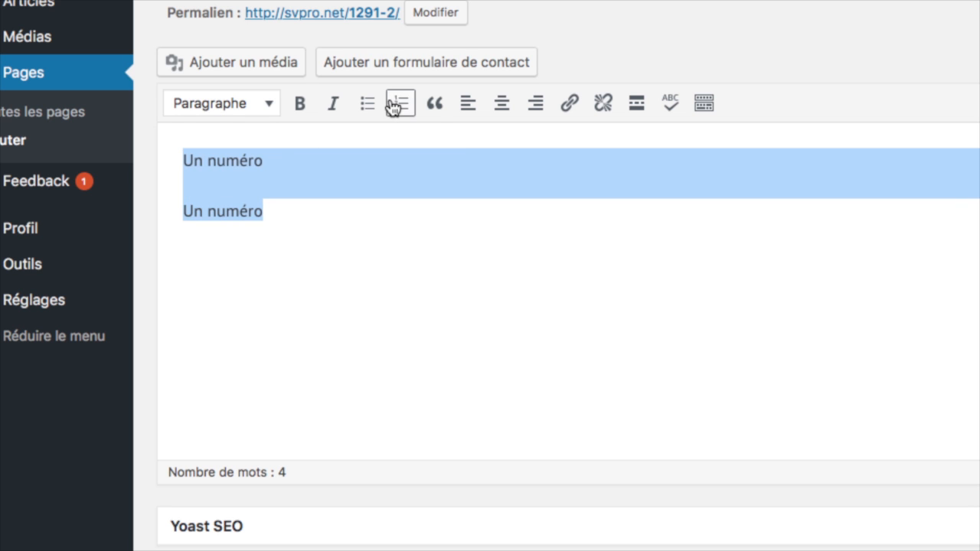
# Step: Replace the lines with "Citation", format it as a blockquote and remove the quote formatting
pyautogui.press('BackSpace')
pyautogui.write('Citation')
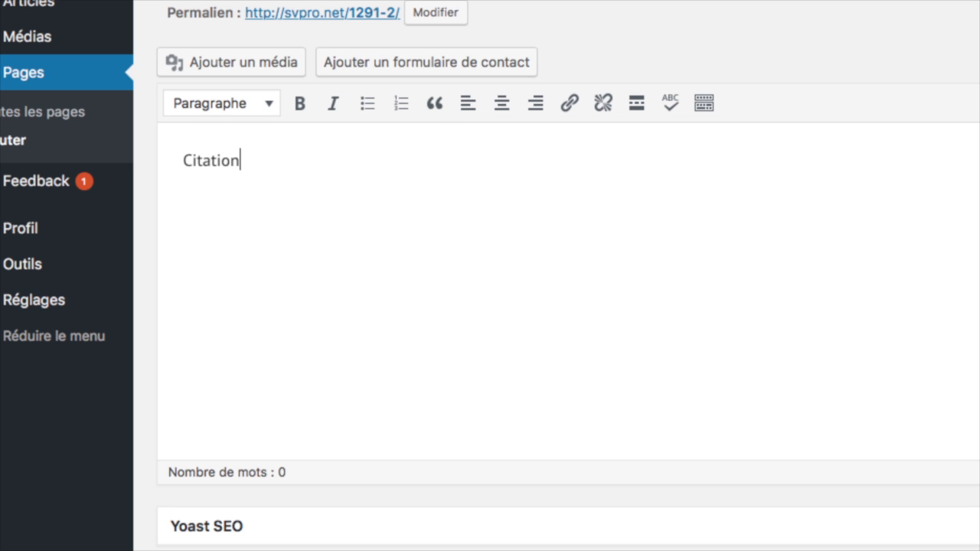
pyautogui.click(434, 103)
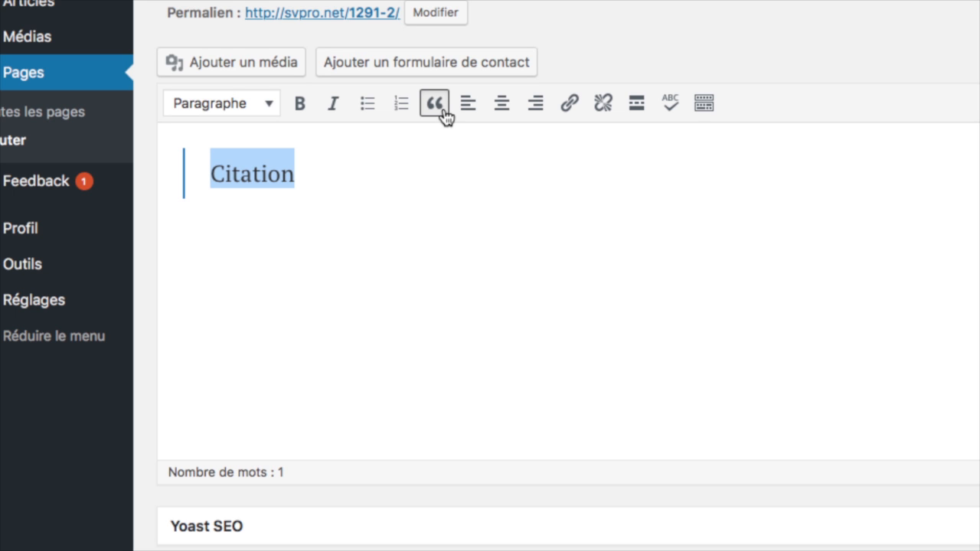
pyautogui.click(444, 112)
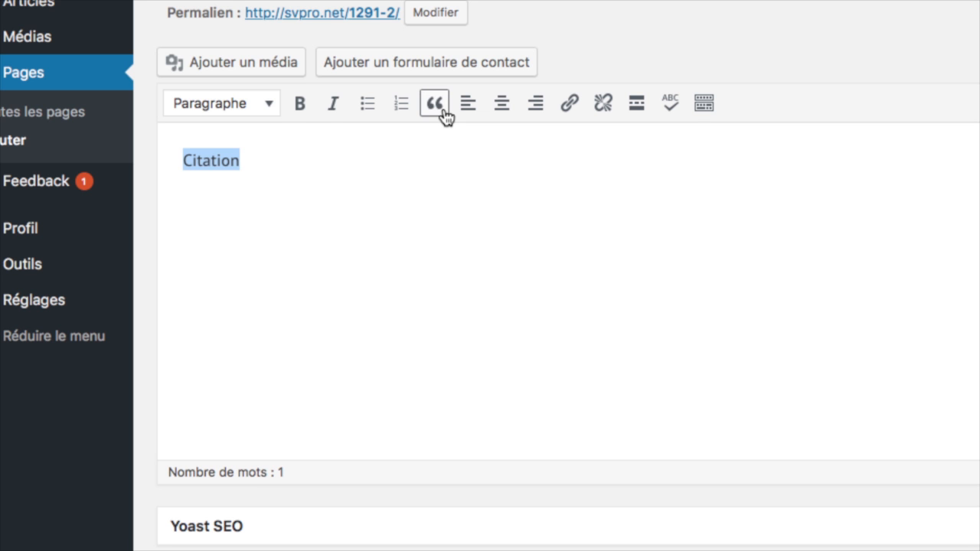
# Step: Replace the text with "Du texte", trying centre and right alignment before aligning it left
pyautogui.write('Du texte')
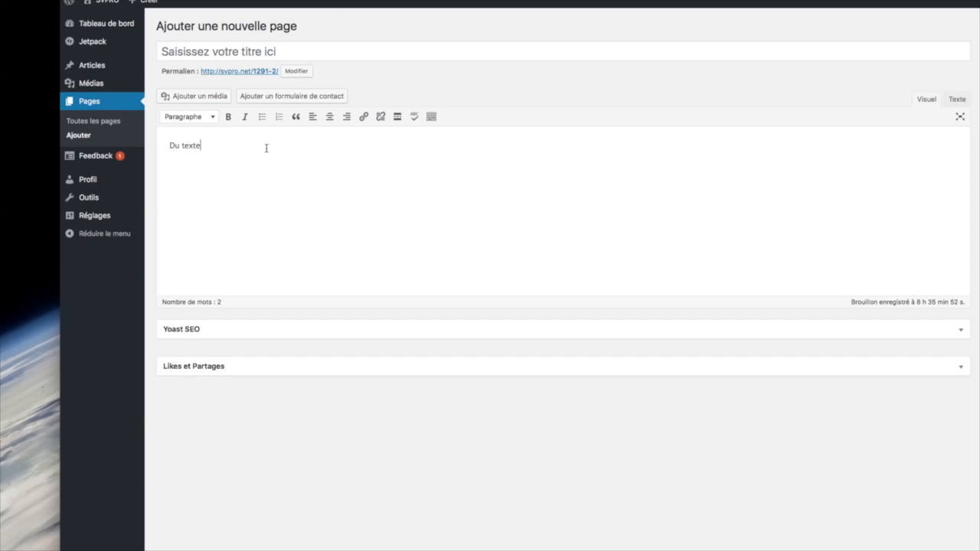
pyautogui.click(331, 118)
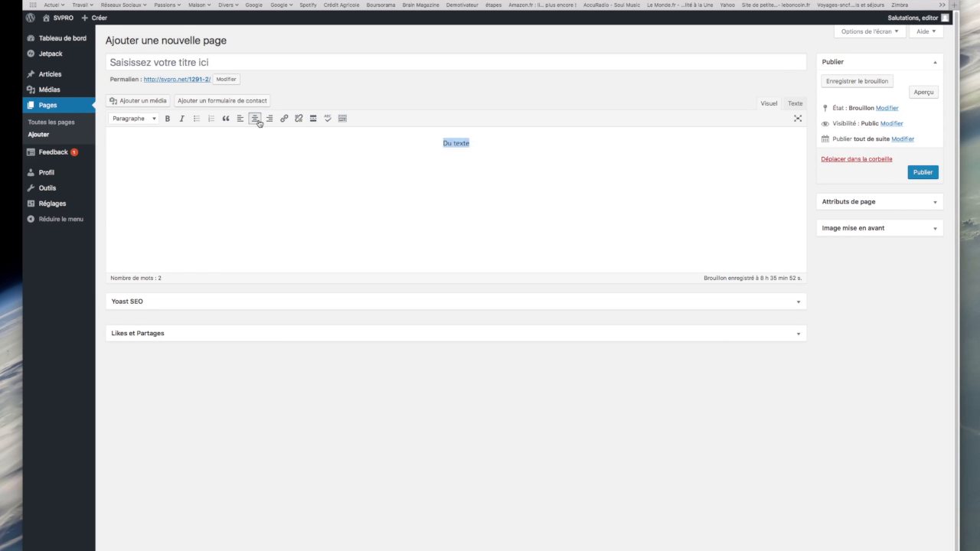
pyautogui.click(269, 121)
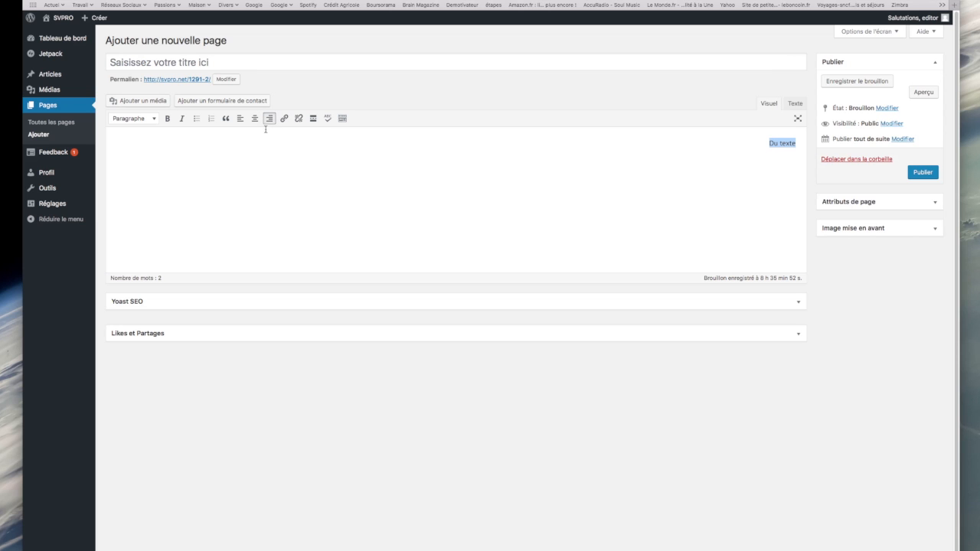
pyautogui.click(240, 121)
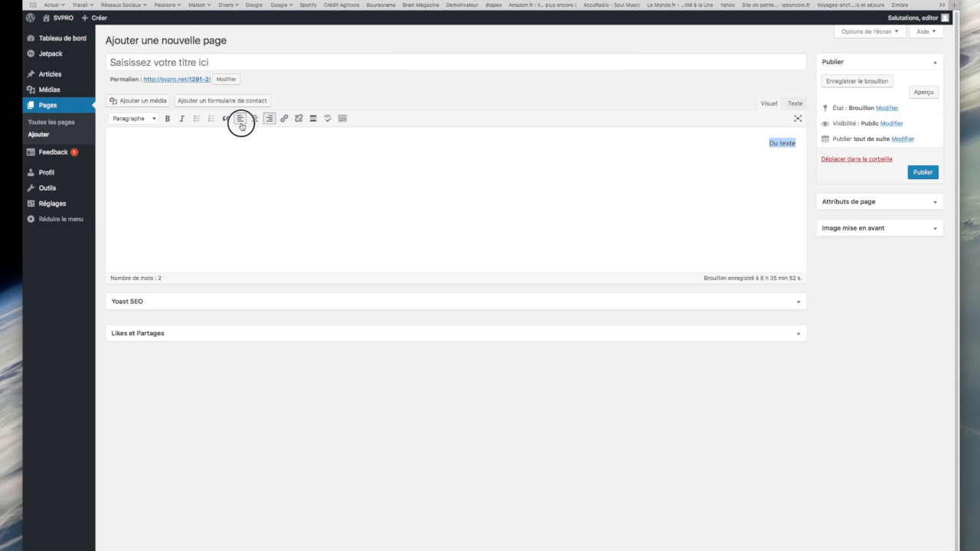
# Step: Replace the content with the sentence "Un lien pour emmener vos visiteurs sur une autre page"
pyautogui.click(163, 143)
pyautogui.write('Un ')
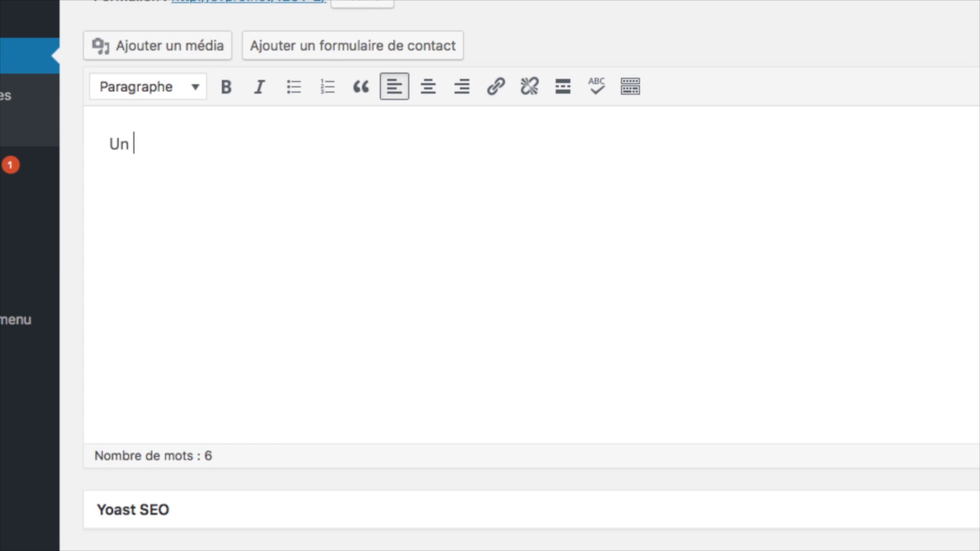
pyautogui.write('lien pour emmener vos ')
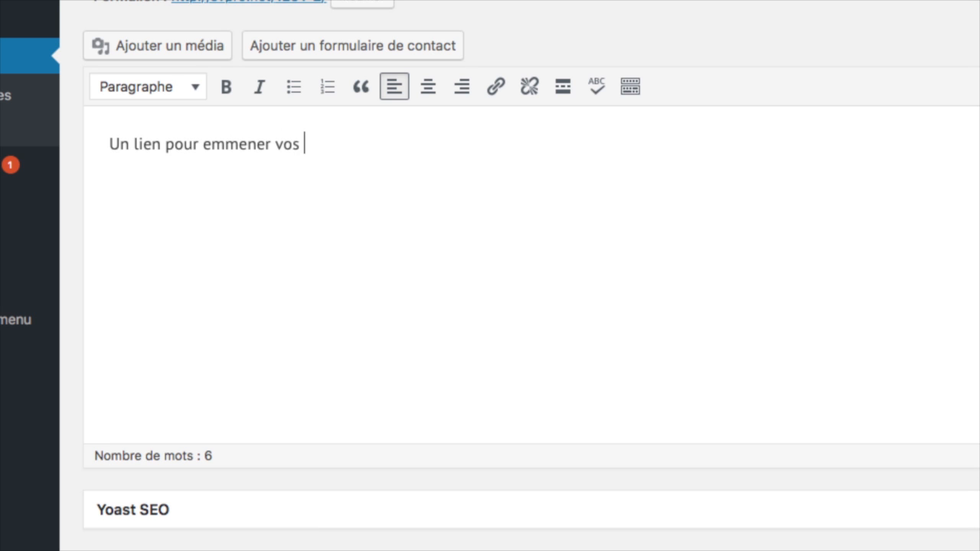
pyautogui.write('visiteurs sur une autre page')
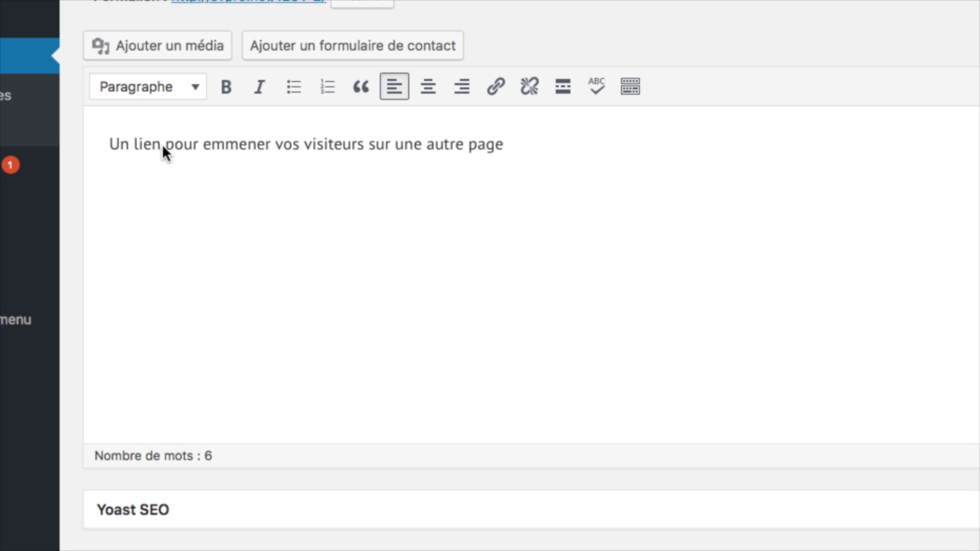
# Step: Insert a link on the words "une autre page", choosing the suggested content "Site internet : Samyoga"
pyautogui.moveTo(394, 145); pyautogui.dragTo(503, 145)
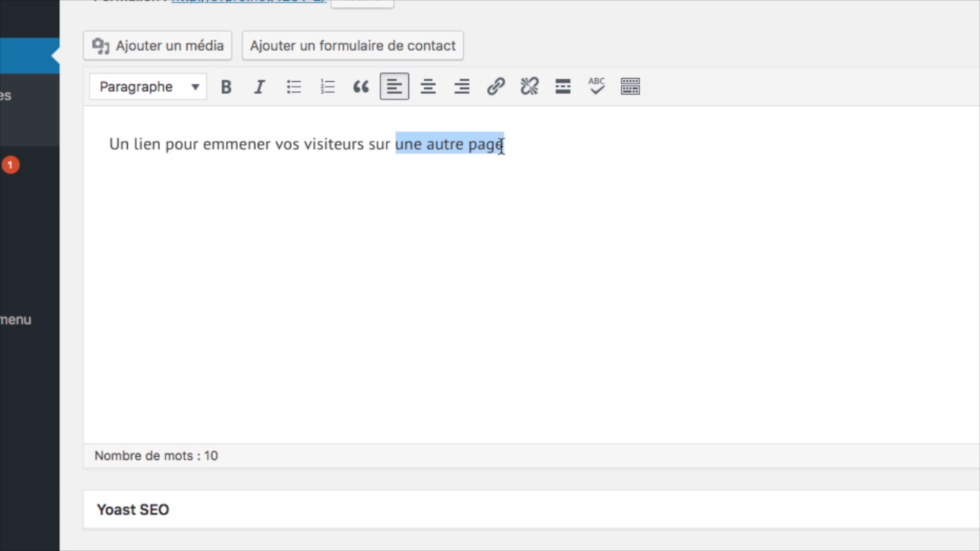
pyautogui.click(495, 88)
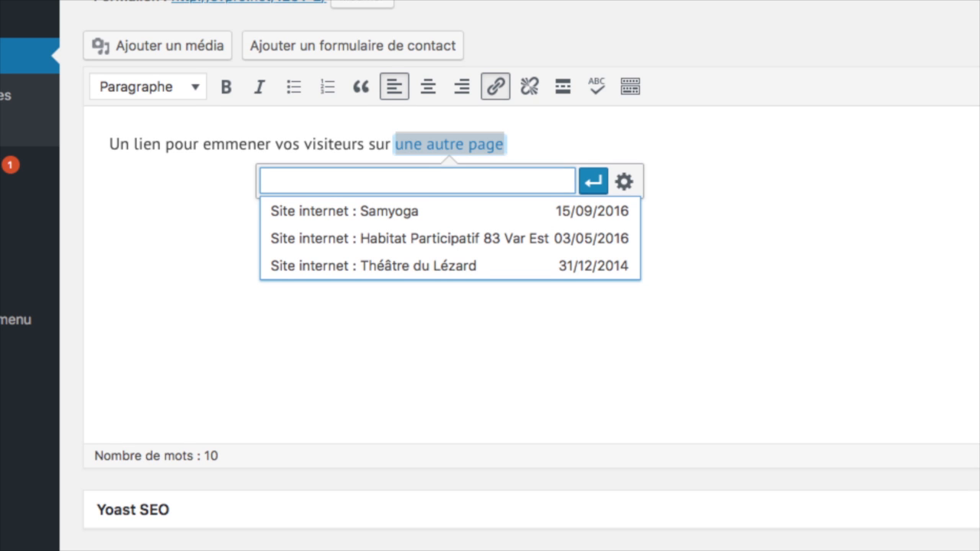
pyautogui.click(443, 213)
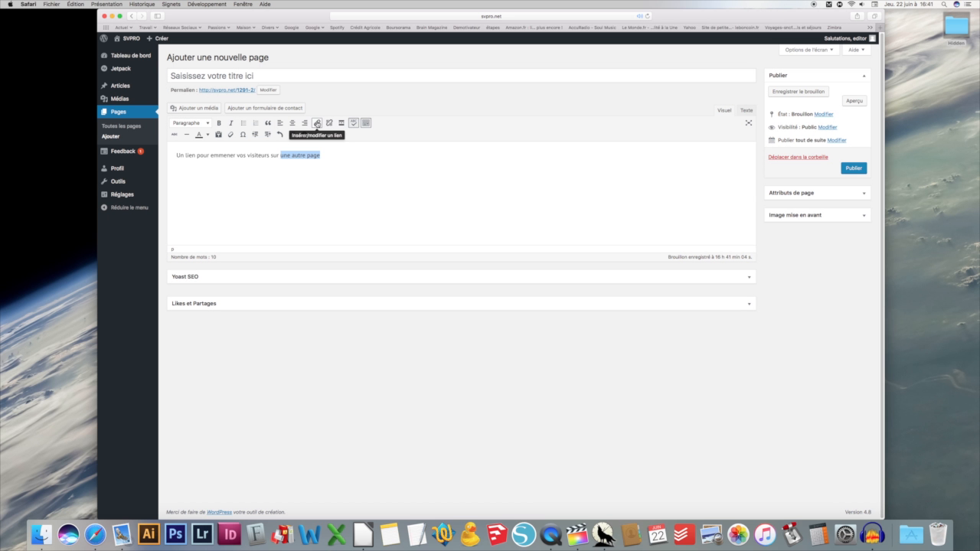
# Step: Try the advanced link options on "une autre page", toggling the new-tab setting and choosing "Logotype – APMC", and cancel
pyautogui.click(496, 87)
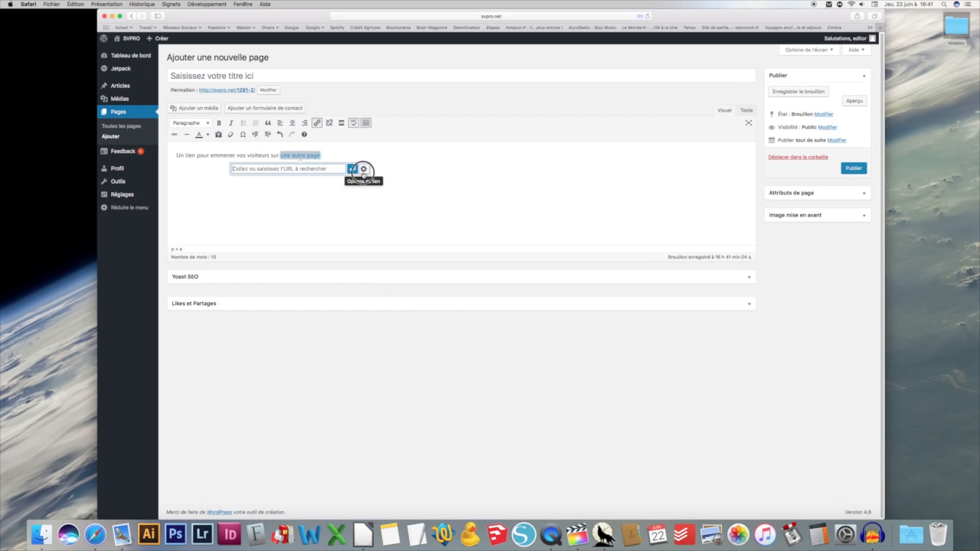
pyautogui.click(364, 165)
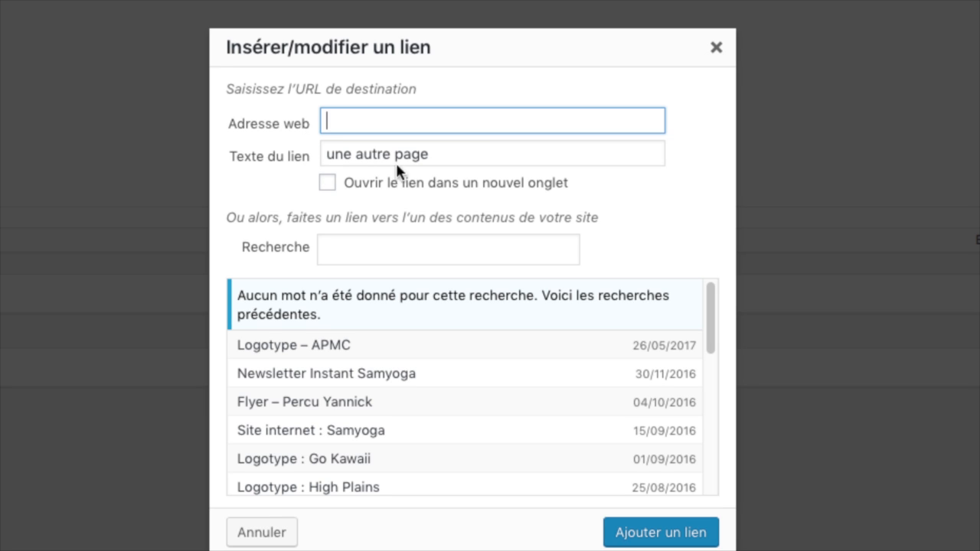
pyautogui.click(334, 187)
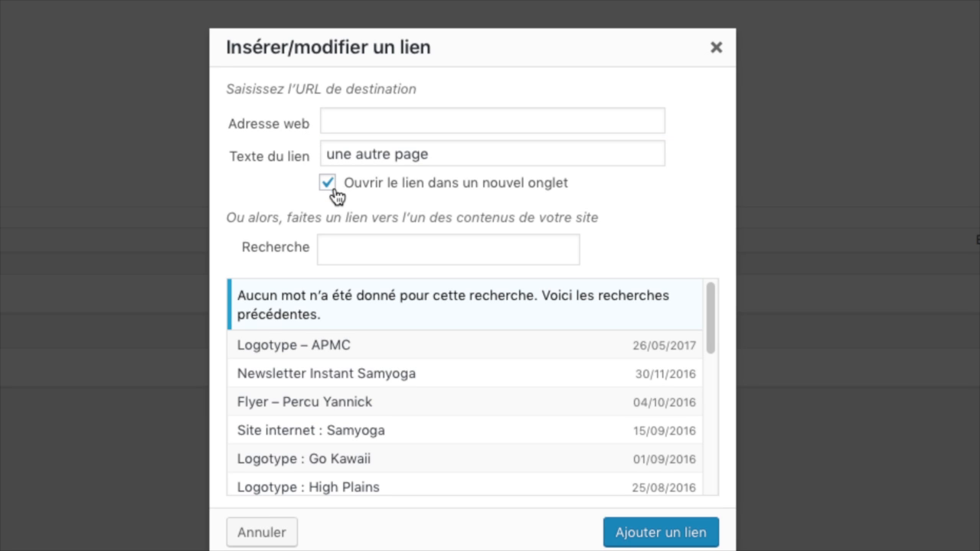
pyautogui.click(335, 192)
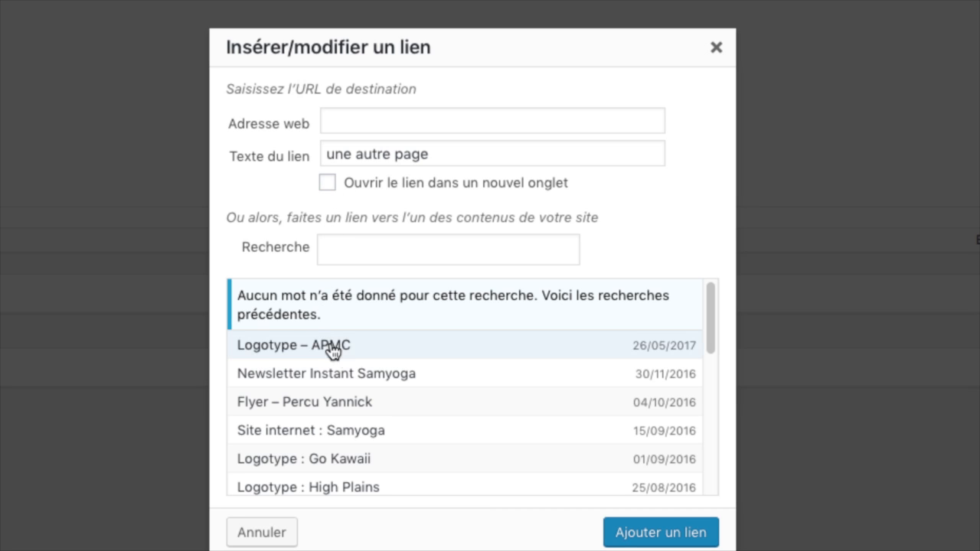
pyautogui.click(417, 357)
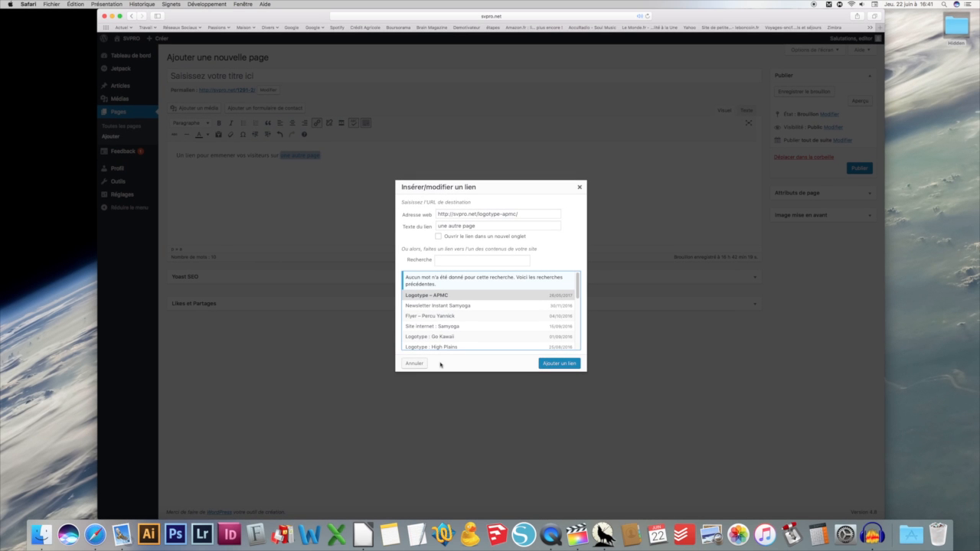
pyautogui.click(417, 363)
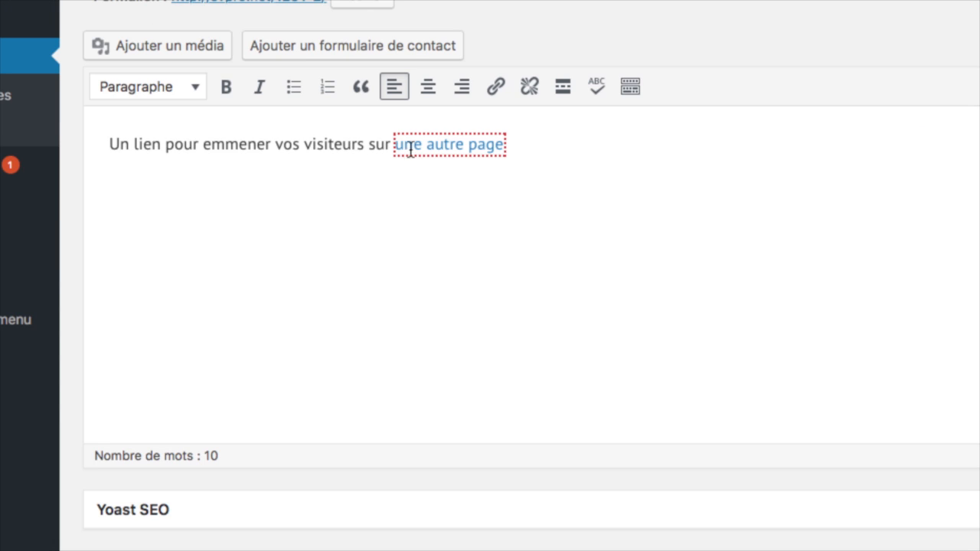
# Step: Remove the link from the words "une autre page"
pyautogui.click(294, 145)
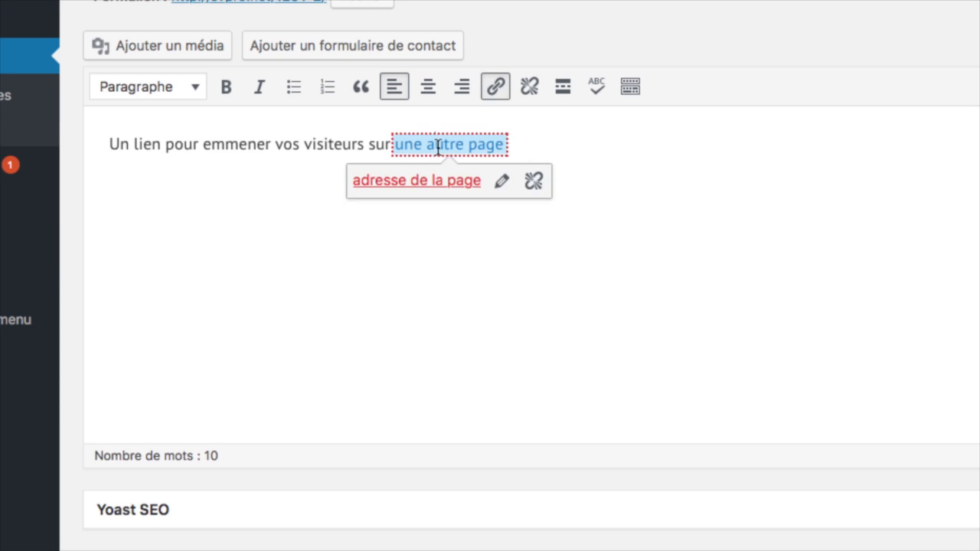
pyautogui.click(530, 87)
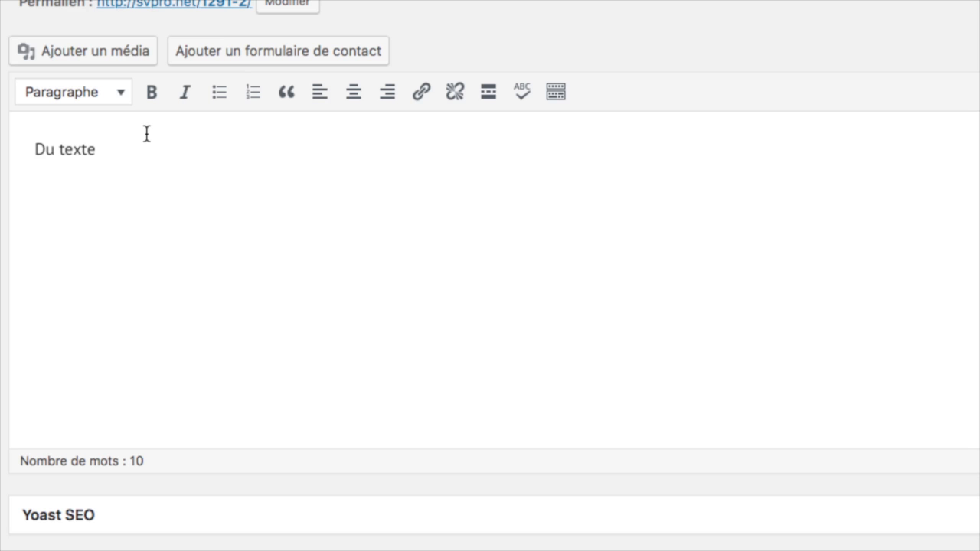
# Step: Insert a Read More tag below "Du texte" and delete it
pyautogui.press('Return')
pyautogui.click(487, 96)
pyautogui.click(794, 197)
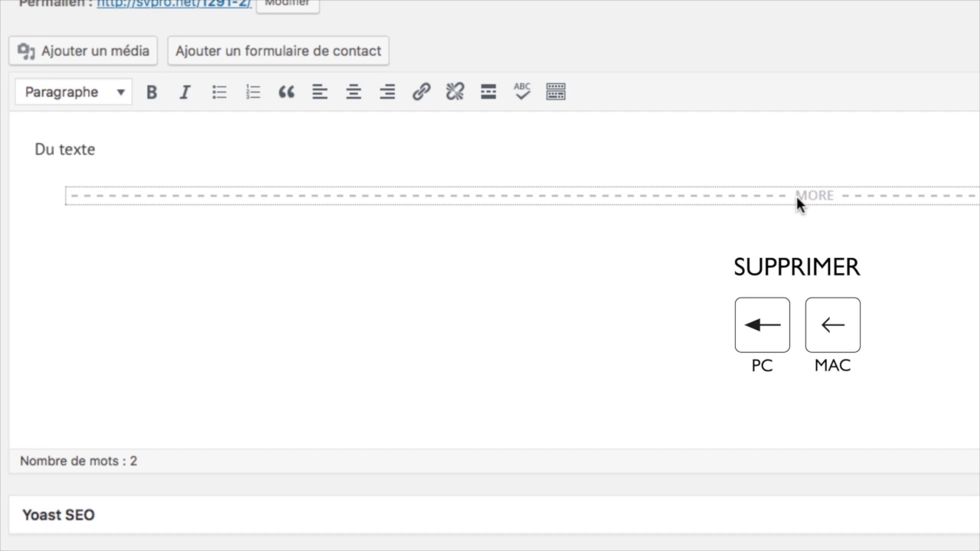
pyautogui.press('BackSpace')
pyautogui.press('BackSpace')
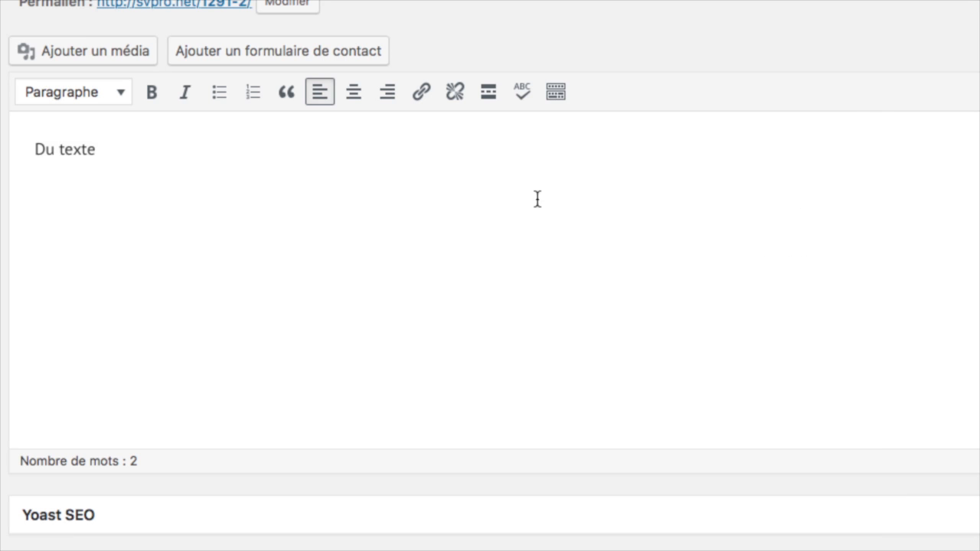
# Step: Add the line "Une faute d'orthaugraphe" below "Du texte" and correct the misspelled word to "d'orthographe" with the spell checker
pyautogui.press('Return')
pyautogui.write('Une faute ')
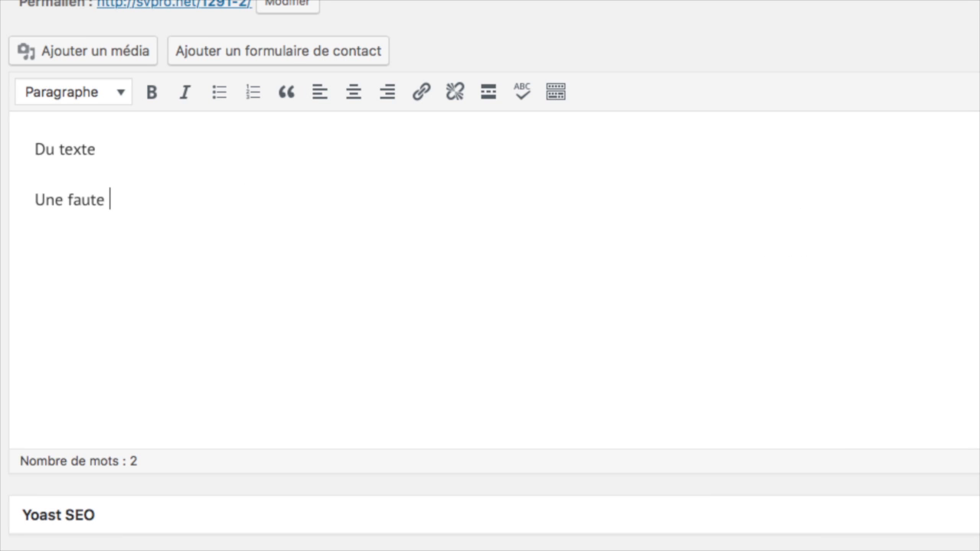
pyautogui.write("d'orthaugraphe")
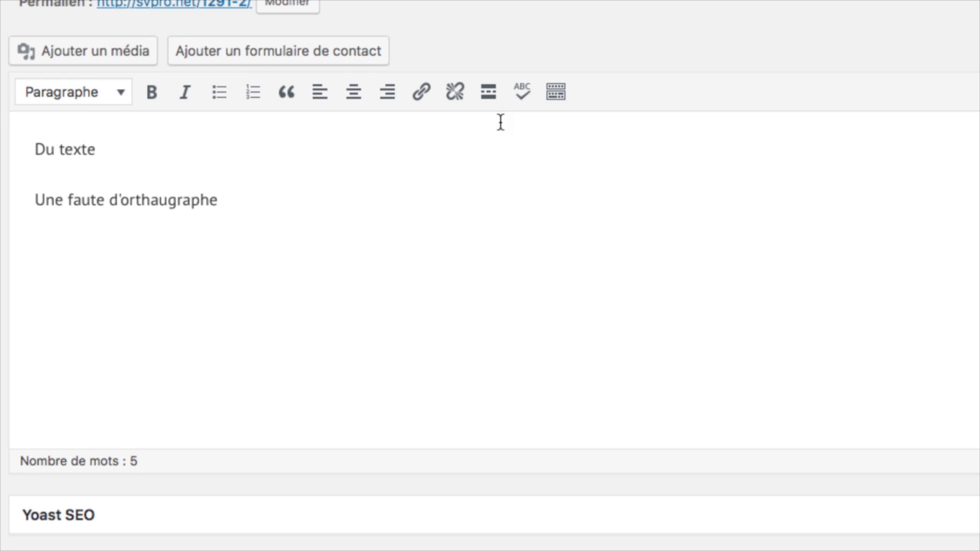
pyautogui.click(523, 104)
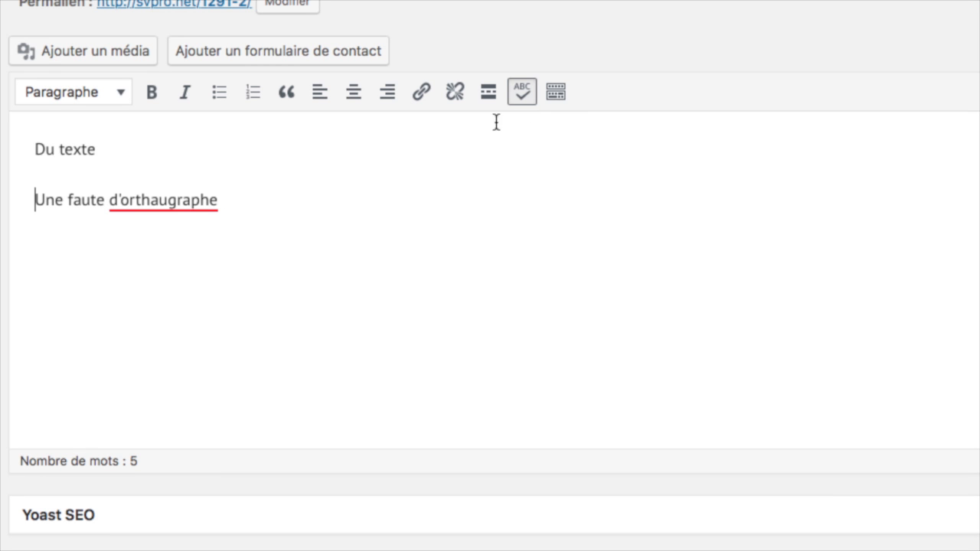
pyautogui.click(168, 200)
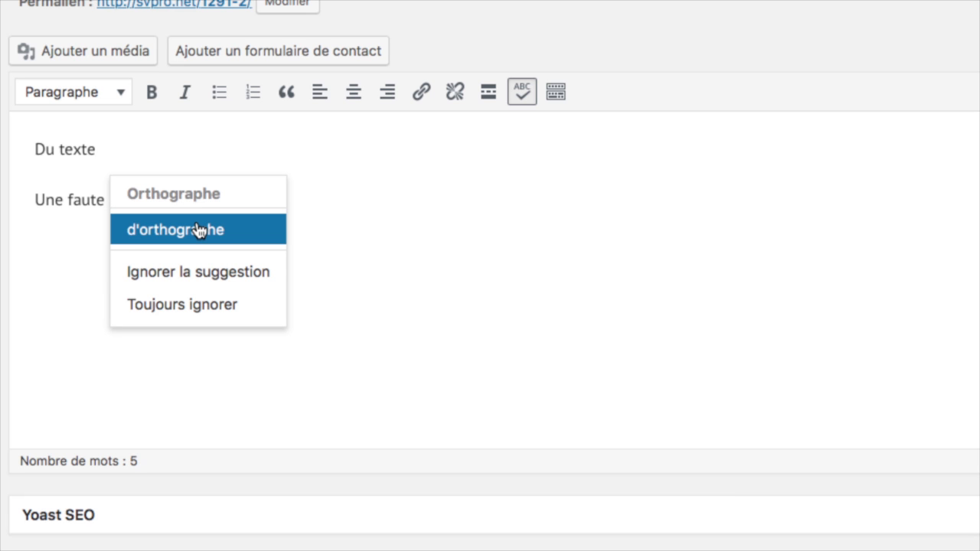
pyautogui.click(226, 277)
# Step: Replace all the content with "Du texte" and display the editor's additional formatting tools
pyautogui.moveTo(211, 200); pyautogui.dragTo(44, 148)
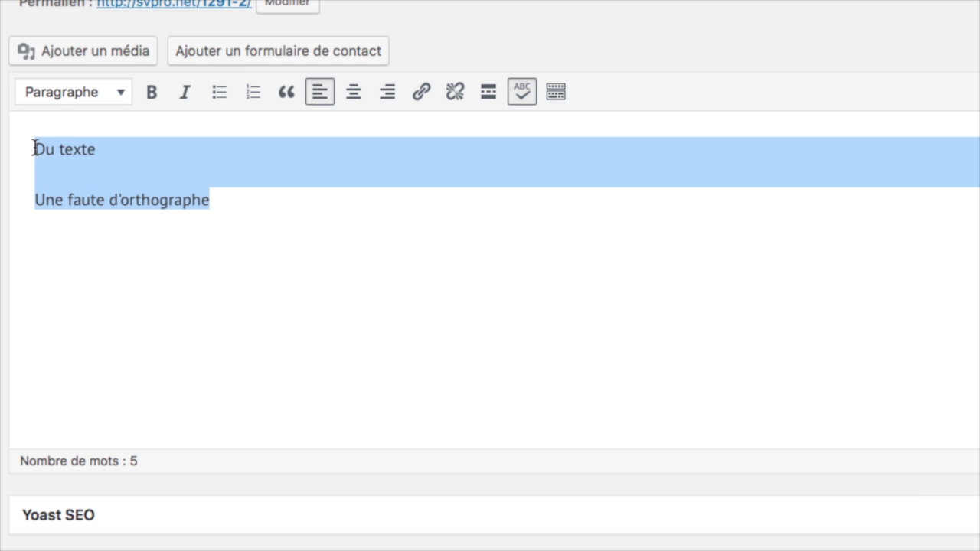
pyautogui.write('Du texte')
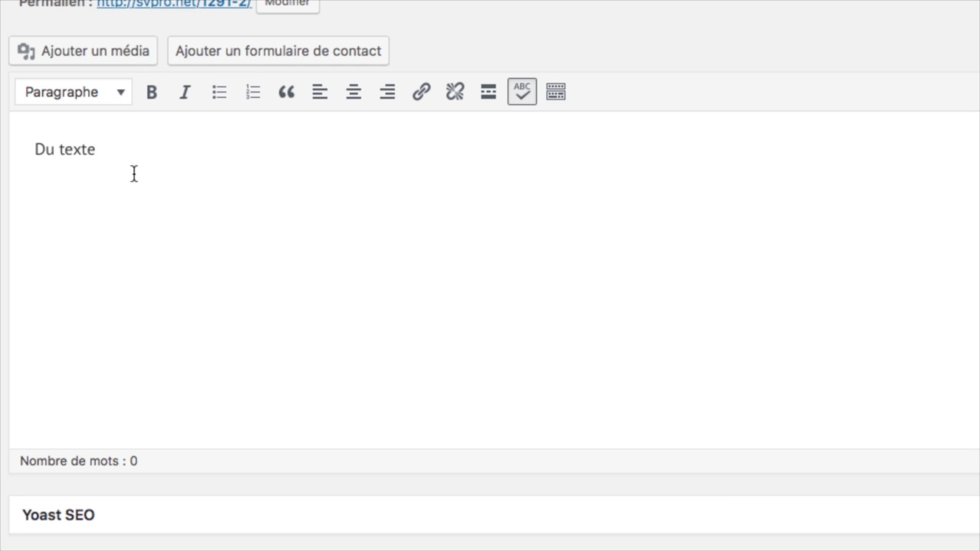
pyautogui.click(547, 94)
# Step: Apply strikethrough to the word "texte" and remove it
pyautogui.doubleClick(61, 182)
pyautogui.click(31, 136)
pyautogui.click(30, 127)
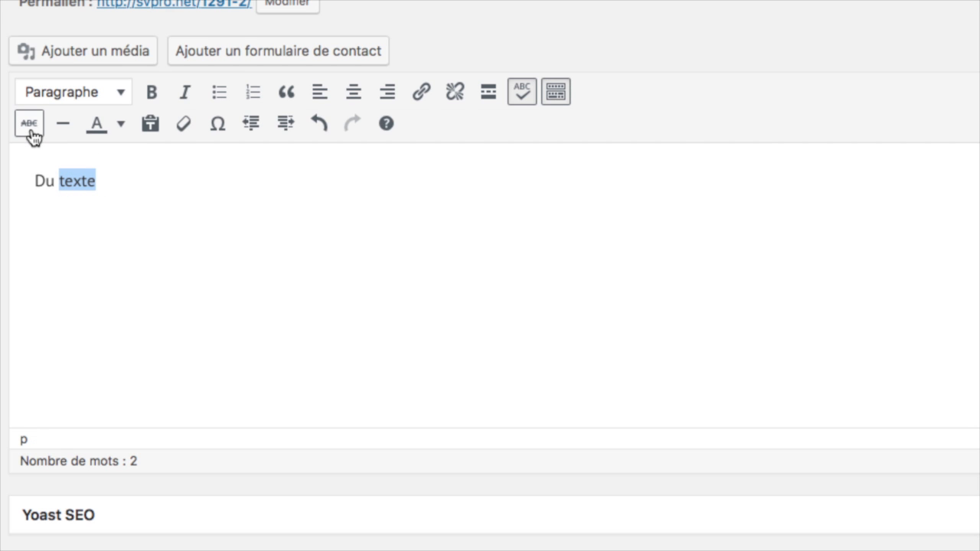
# Step: Insert a horizontal line below "Du texte" and delete it
pyautogui.click(106, 184)
pyautogui.press('Return')
pyautogui.click(64, 125)
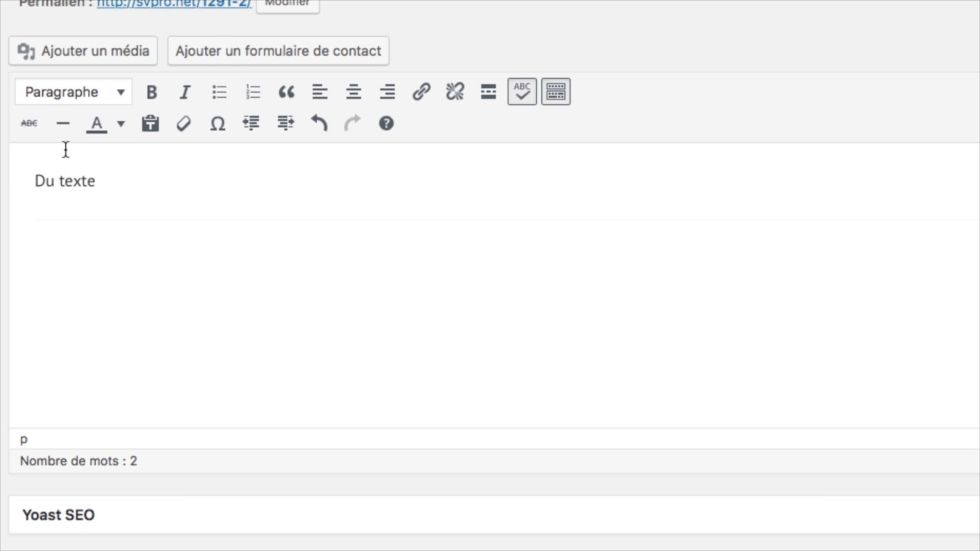
pyautogui.press('BackSpace')
# Step: Colour the word "texte" red, change it to yellow-green, and finally set it to black
pyautogui.moveTo(96, 182); pyautogui.dragTo(61, 181)
pyautogui.click(121, 133)
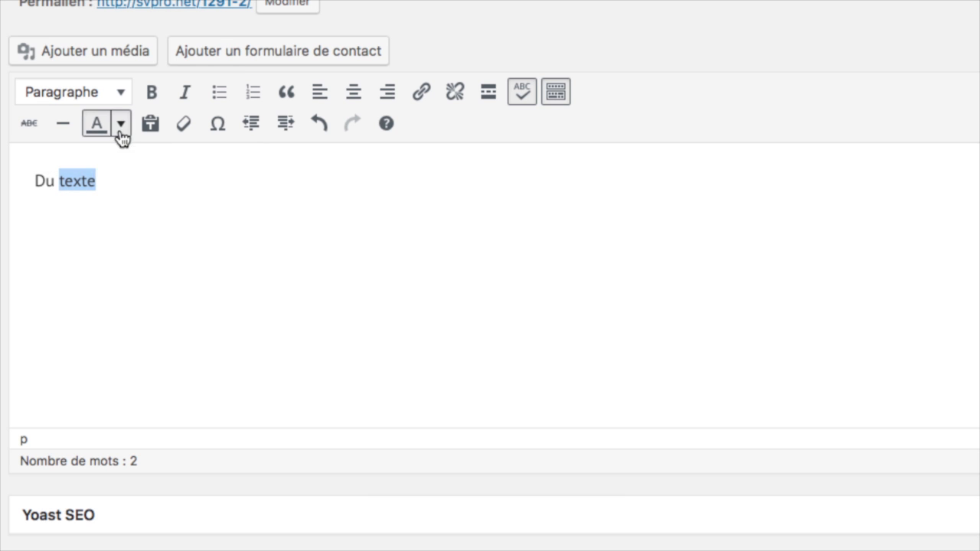
pyautogui.click(101, 195)
pyautogui.click(121, 134)
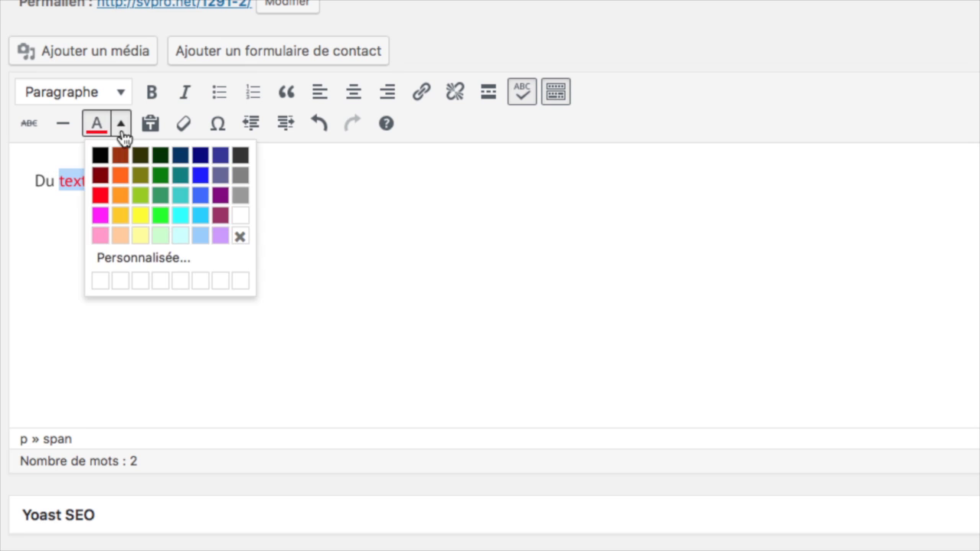
pyautogui.click(140, 195)
pyautogui.click(120, 132)
pyautogui.click(101, 156)
pyautogui.click(114, 180)
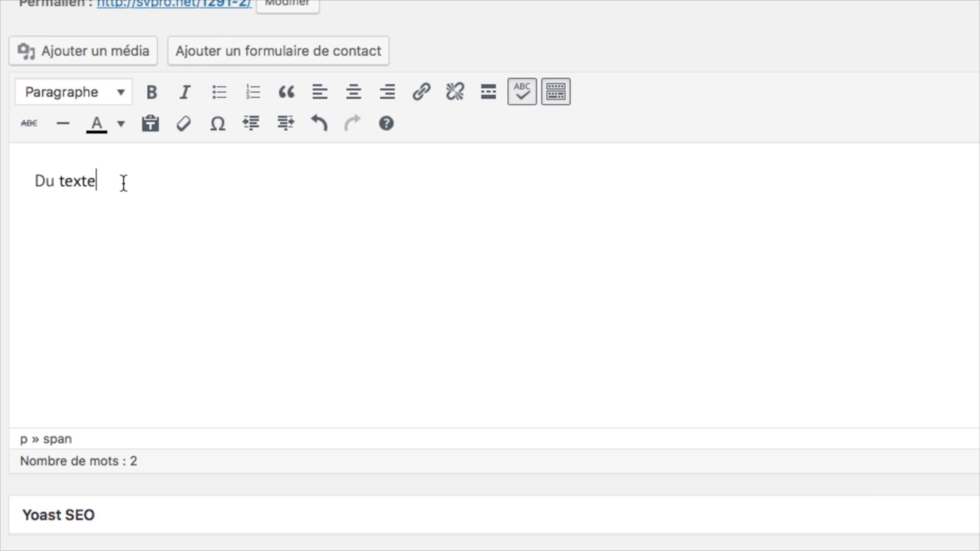
# Step: Clear the formatting of the word "texte"
pyautogui.moveTo(123, 184); pyautogui.dragTo(60, 181)
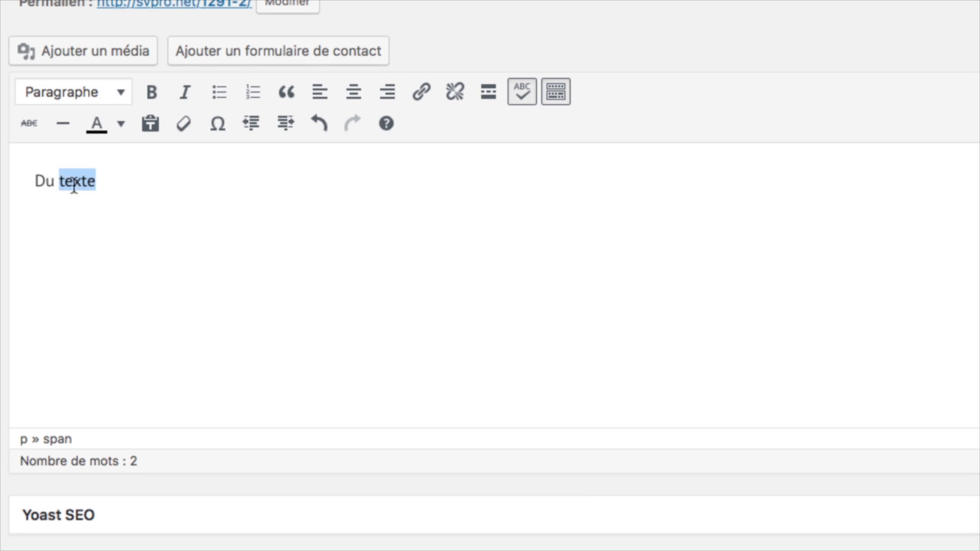
pyautogui.click(184, 138)
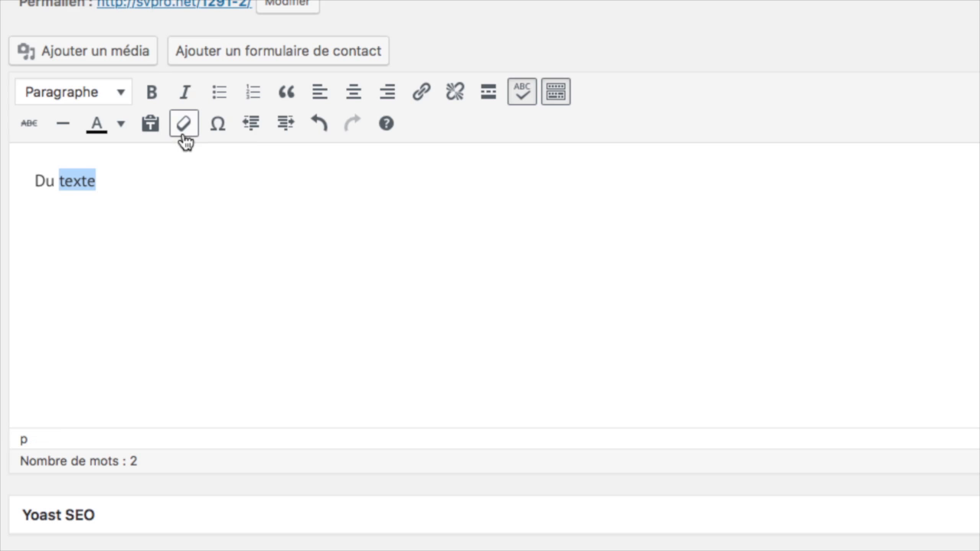
# Step: Insert the special character Ξ after "Du texte" and delete it
pyautogui.click(140, 180)
pyautogui.click(219, 124)
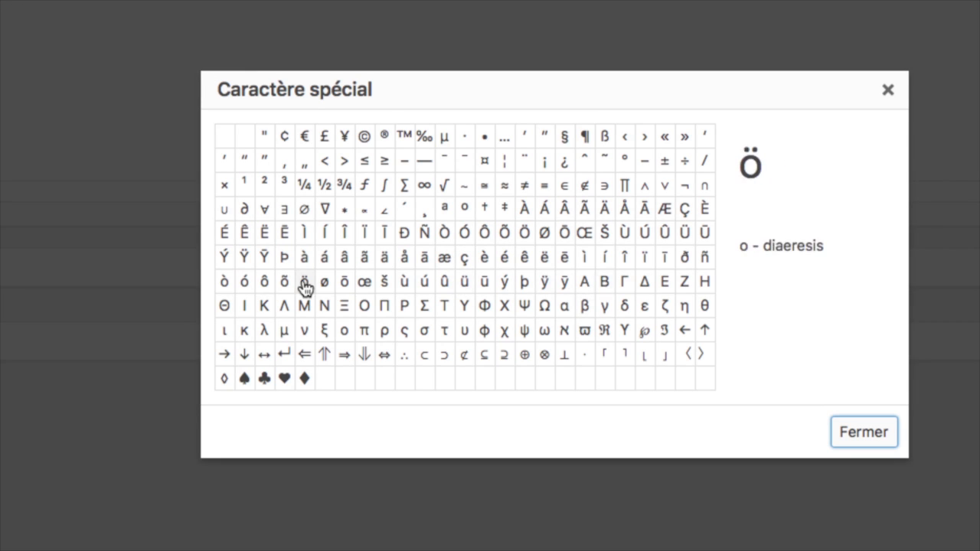
pyautogui.click(344, 309)
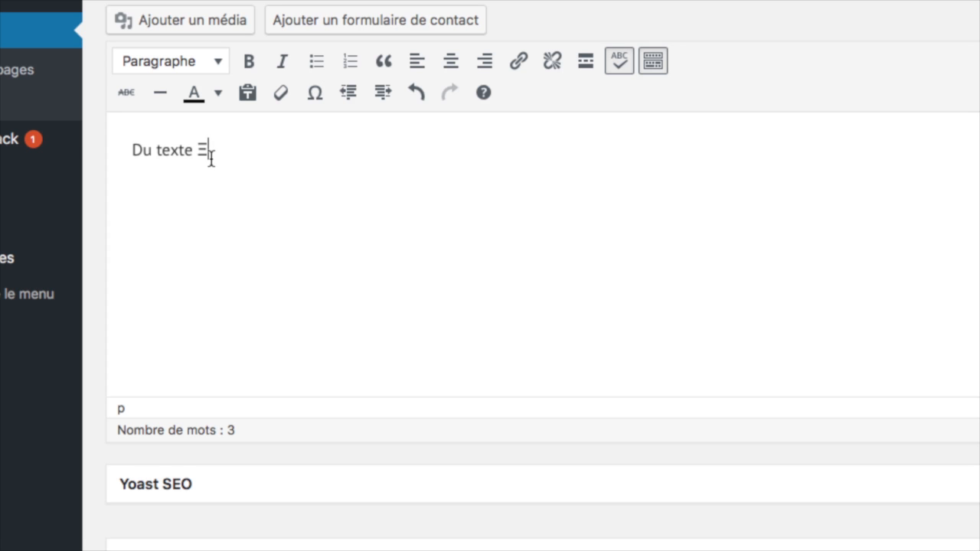
pyautogui.press('BackSpace')
# Step: Increase the indent of "Du texte" by three levels and decrease it back by three levels
pyautogui.click(169, 151)
pyautogui.click(374, 103)
pyautogui.click(374, 103)
pyautogui.click(374, 103)
pyautogui.click(354, 103)
pyautogui.click(354, 102)
pyautogui.click(355, 103)
# Step: Undo the last indent decrease and redo it
pyautogui.click(418, 104)
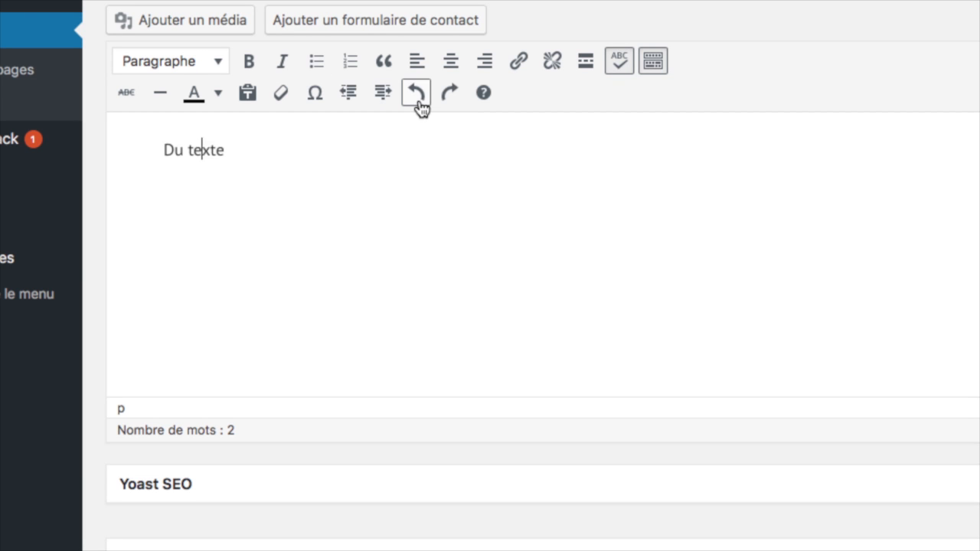
pyautogui.click(446, 101)
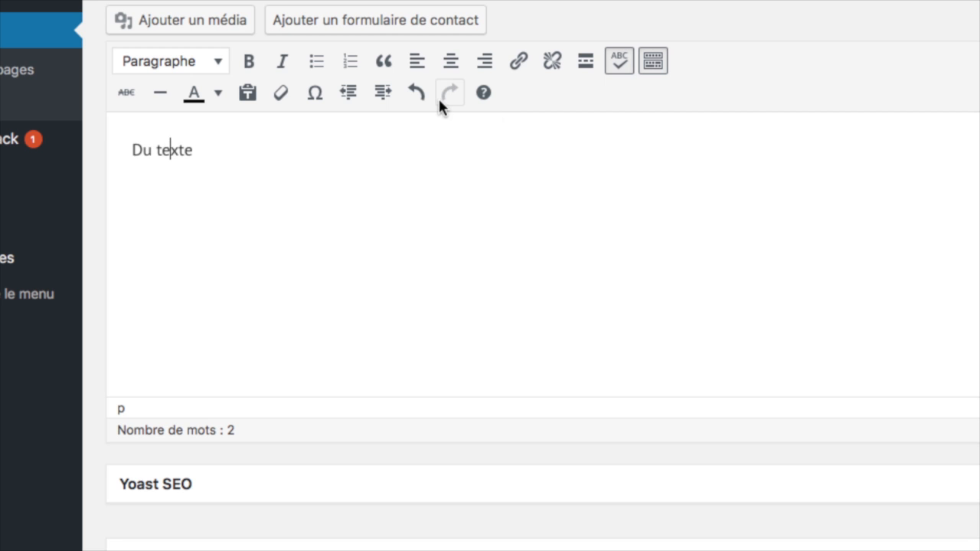
# Step: Examine the editor's list of keyboard shortcuts and close it
pyautogui.click(484, 94)
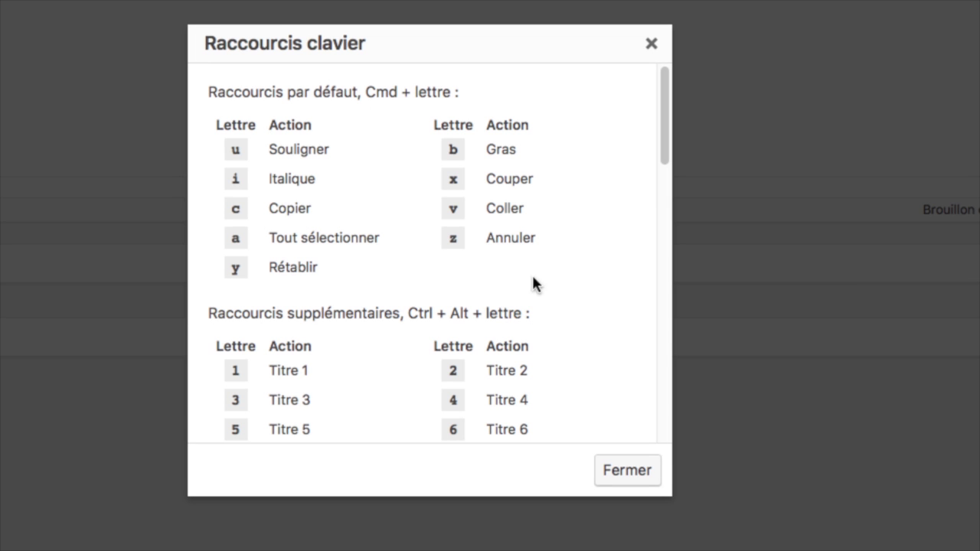
pyautogui.moveTo(666, 102)
pyautogui.mouseDown()
pyautogui.moveTo(664, 385)
pyautogui.moveTo(667, 102)
pyautogui.mouseUp()
pyautogui.click(640, 470)
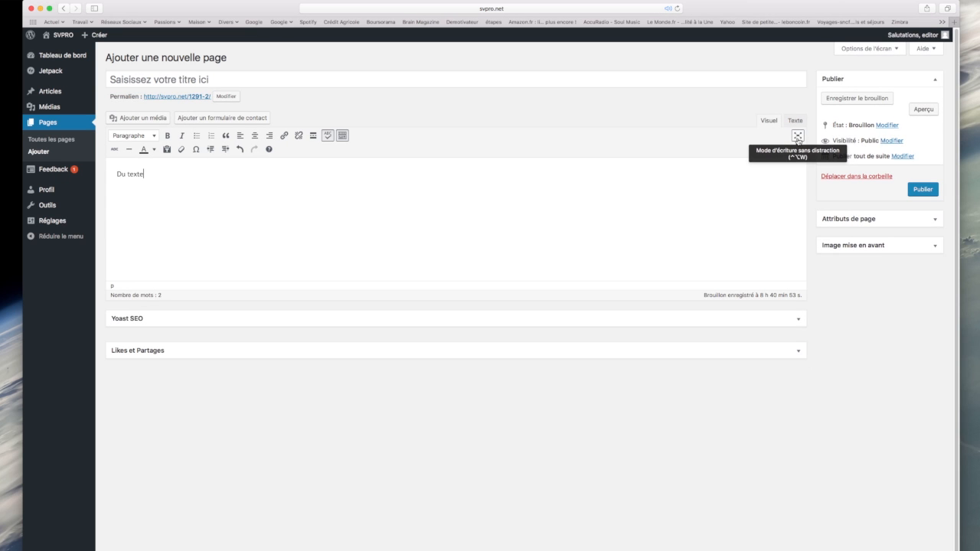
# Step: Toggle the editor's distraction-free writing mode on and off to demonstrate it
pyautogui.click(798, 139)
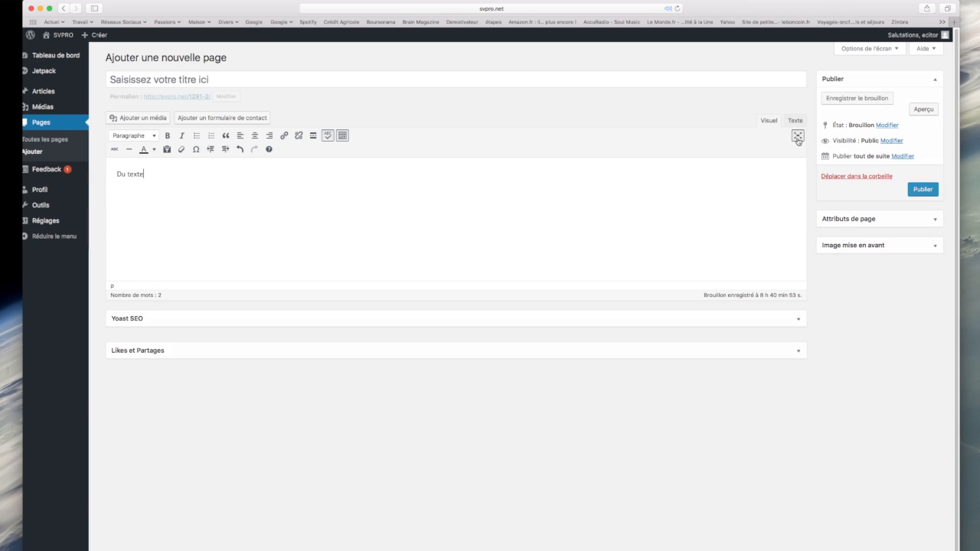
pyautogui.click(798, 139)
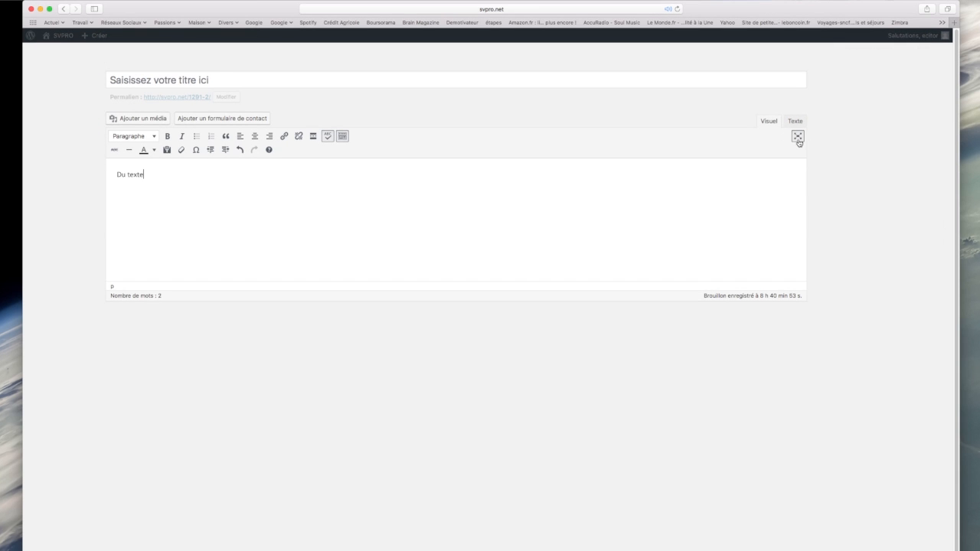
pyautogui.click(798, 139)
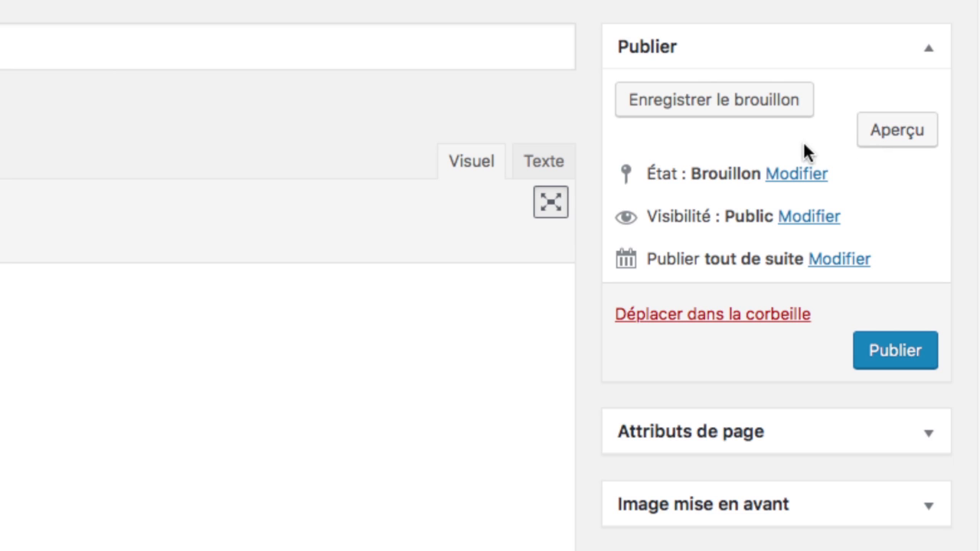
# Step: Open the page's status setting for editing and cancel
pyautogui.click(801, 175)
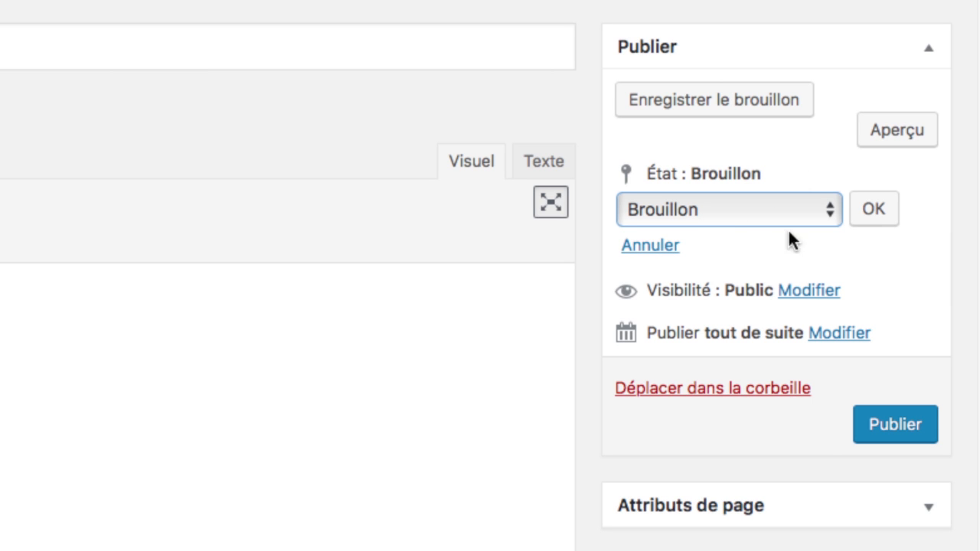
pyautogui.click(649, 246)
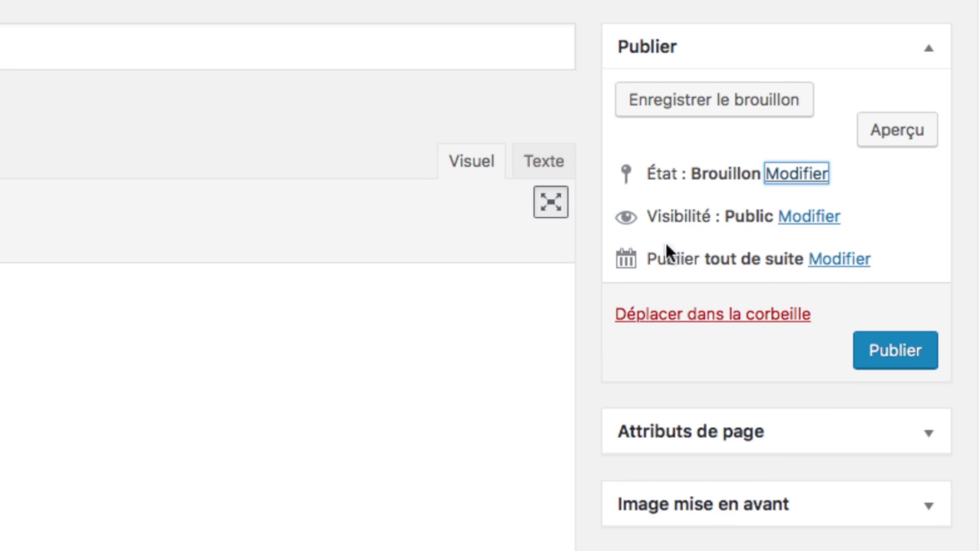
# Step: Try the page visibility options "Protégé par mot de passe" and "Privé", and cancel the change
pyautogui.click(787, 220)
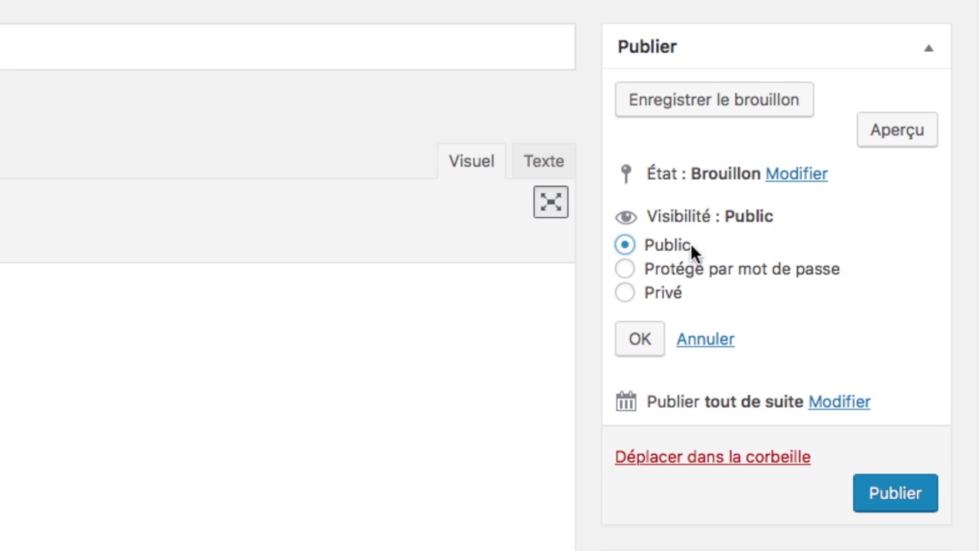
pyautogui.click(671, 261)
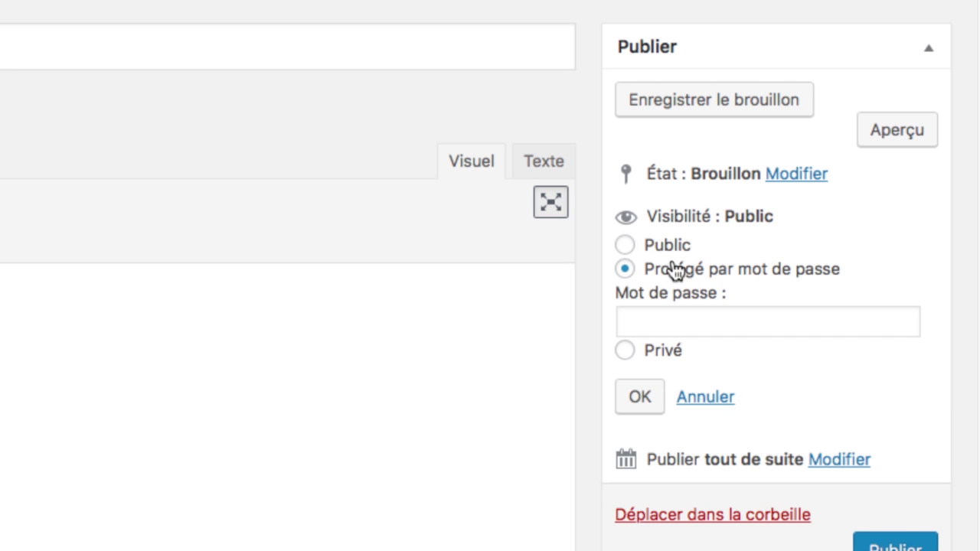
pyautogui.click(661, 311)
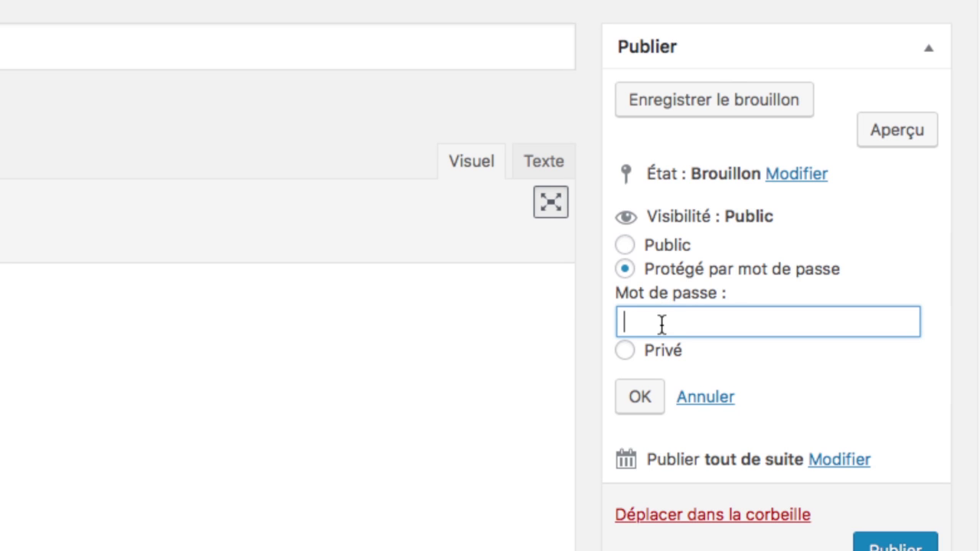
pyautogui.click(626, 350)
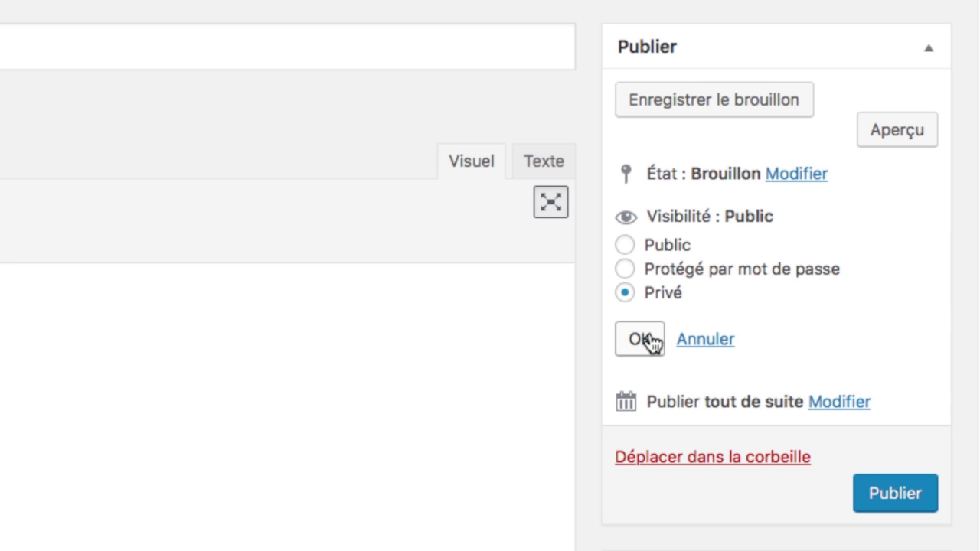
pyautogui.click(693, 347)
# Step: Examine the page's publication date settings, including the month choices, and cancel
pyautogui.click(846, 261)
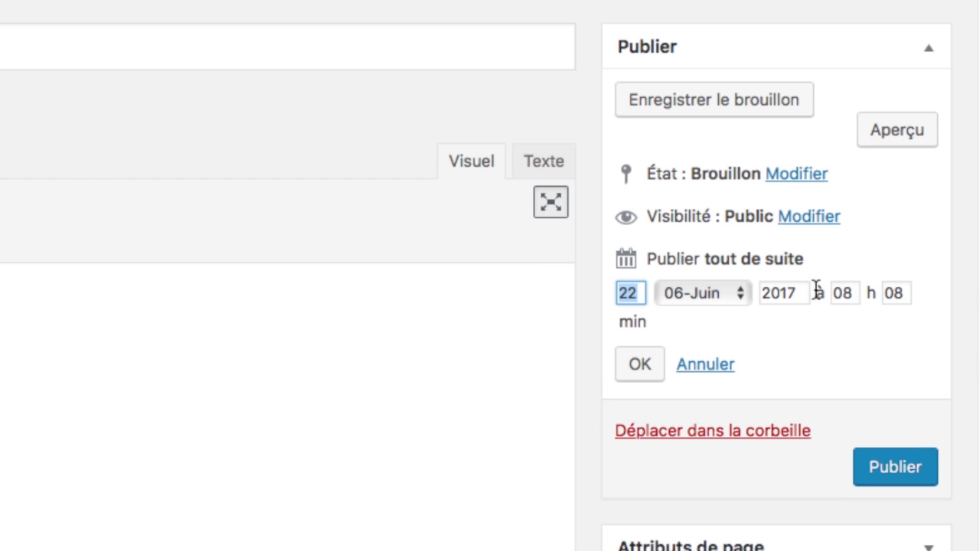
pyautogui.click(703, 293)
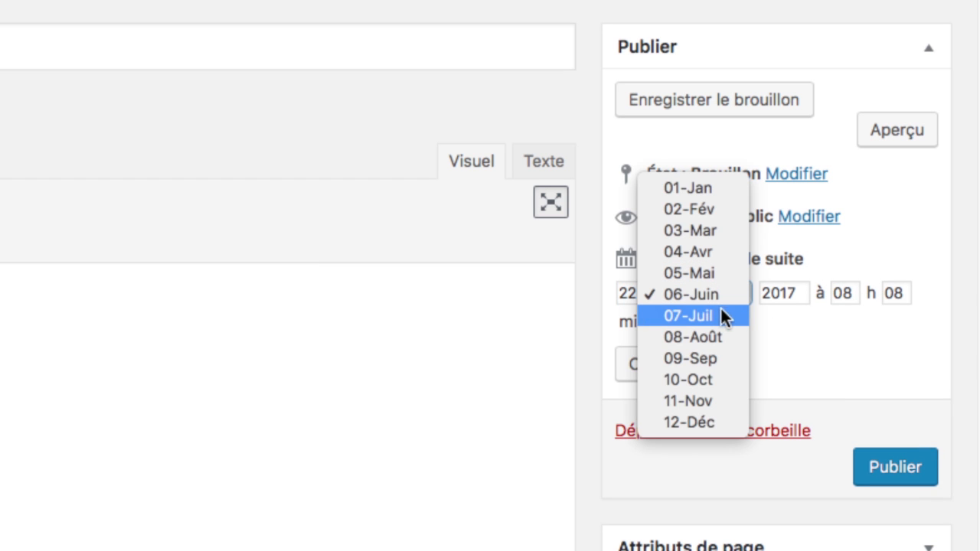
pyautogui.click(734, 292)
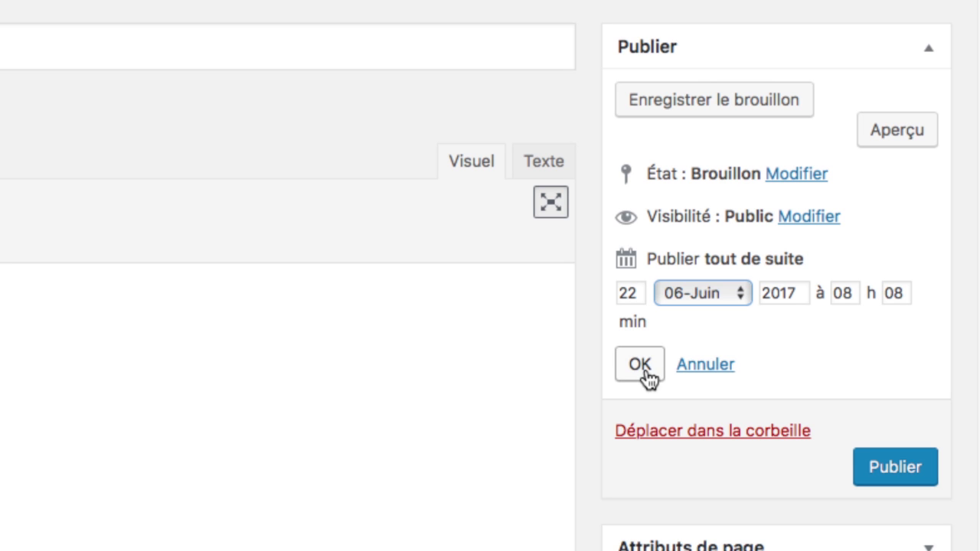
pyautogui.click(694, 369)
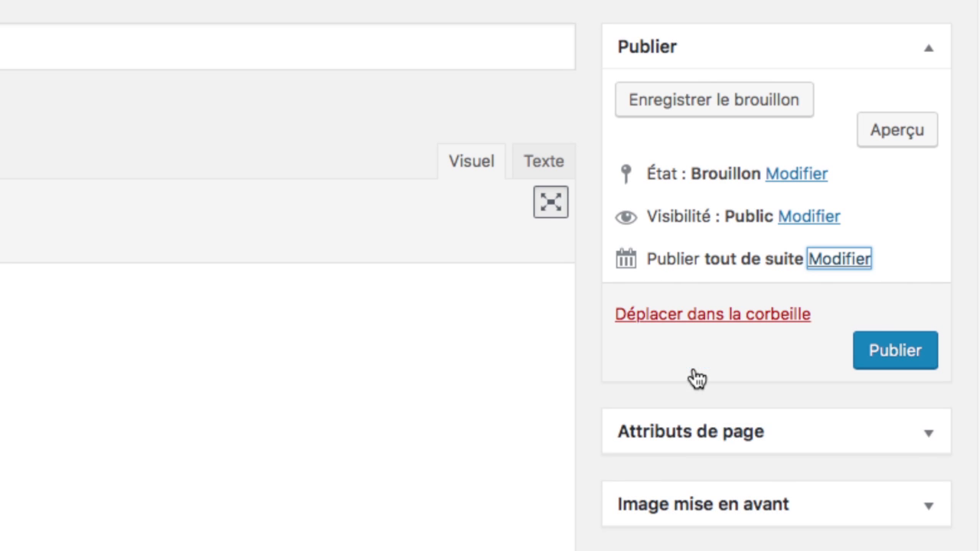